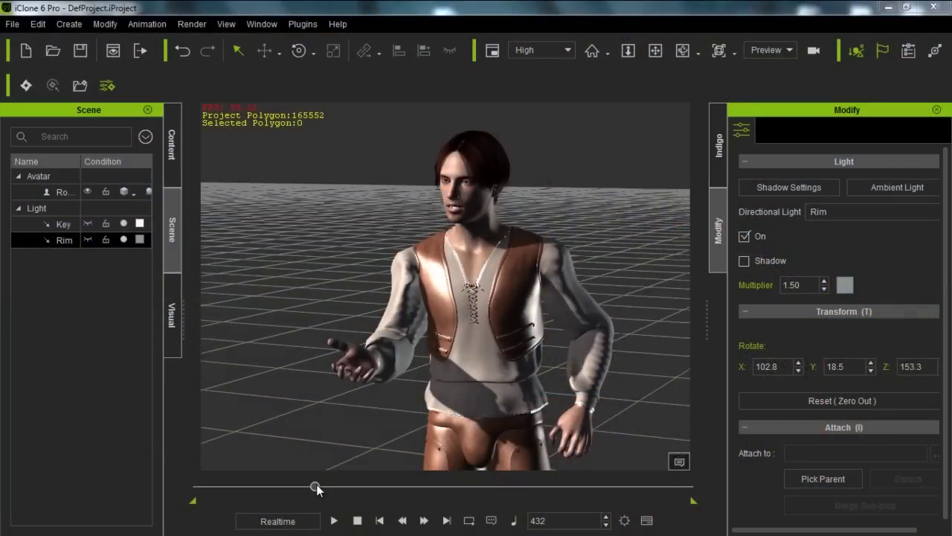
Step: Return the animation to frame 1 and frame the avatar's face in a front close-up
drag(315, 488, 197, 491)
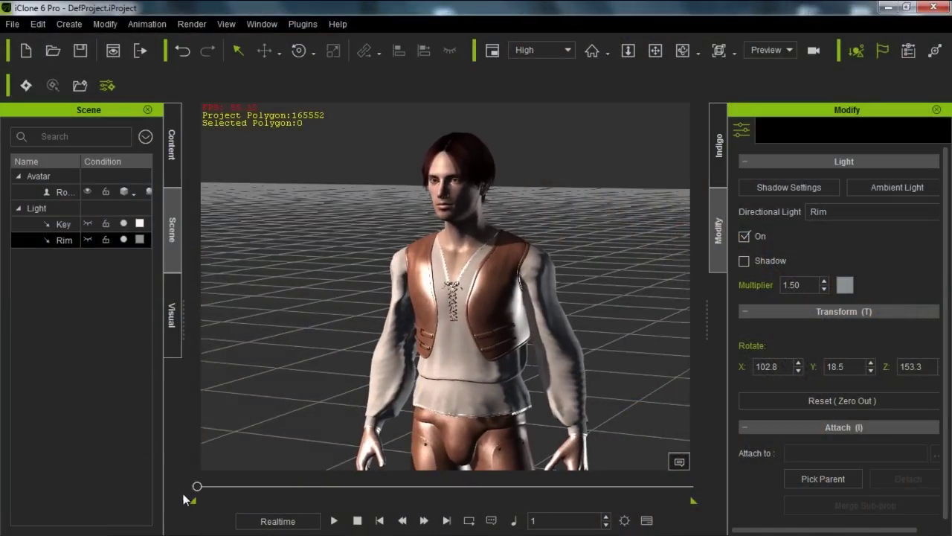
right_drag(430, 347, 488, 333)
scroll(425, 232, up, 5)
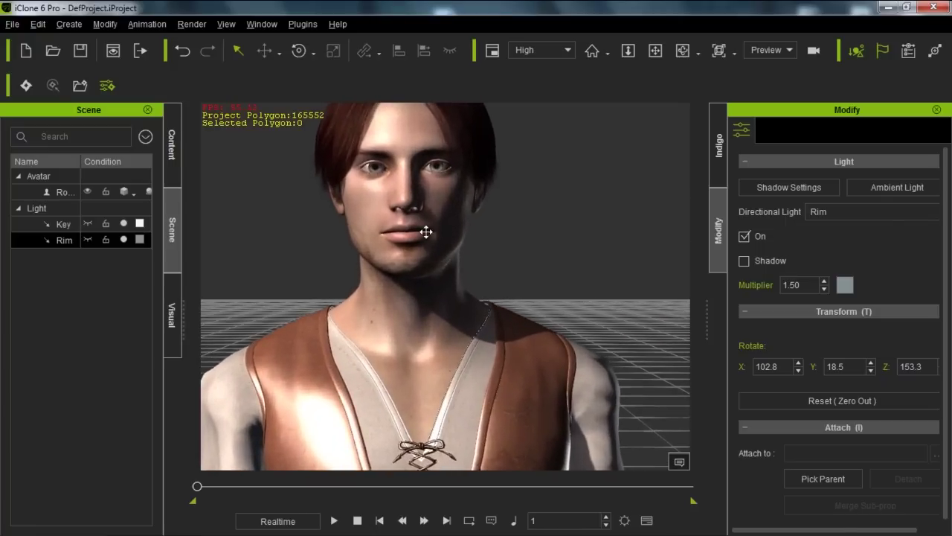
middle_drag(426, 233, 506, 385)
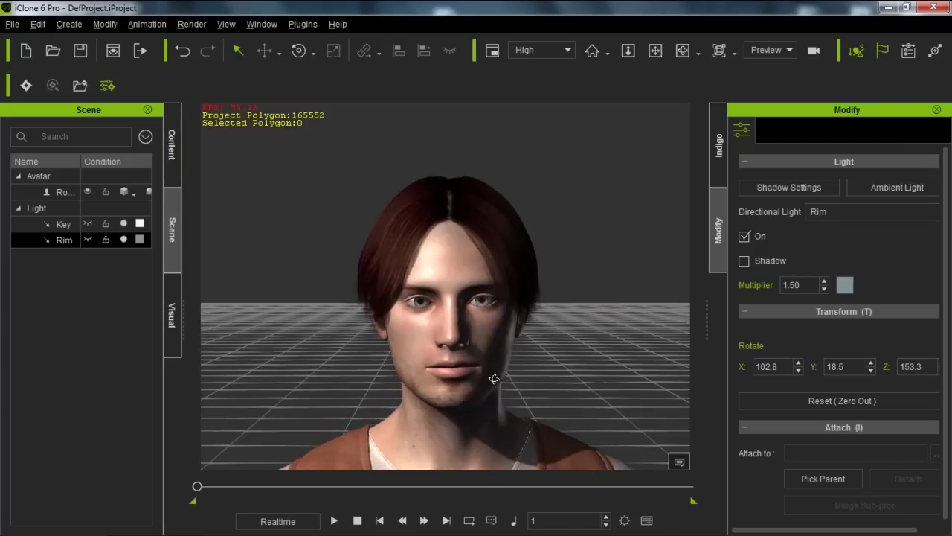
right_drag(506, 385, 474, 379)
scroll(475, 369, up, 3)
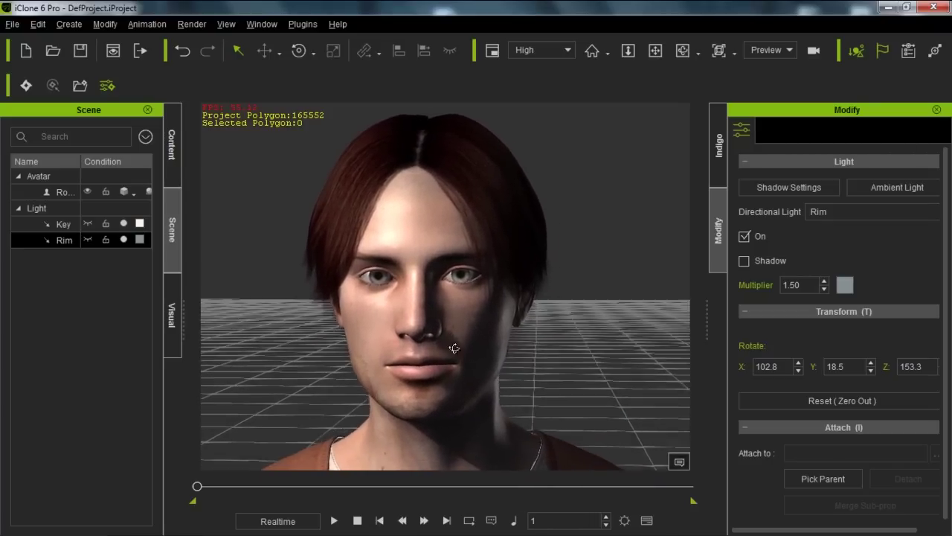
middle_drag(453, 347, 474, 345)
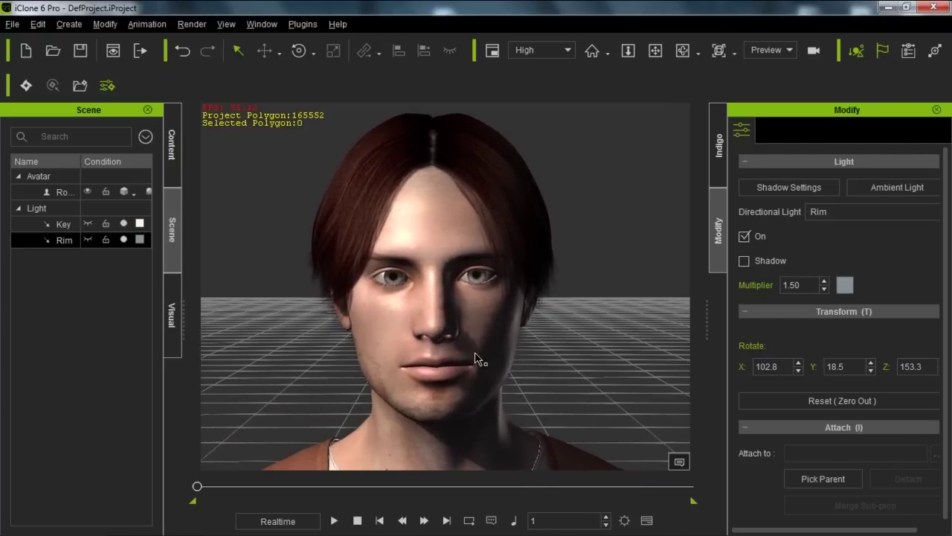
Step: Rotate the Key light to about X 58.8, Y 341.5, Z 338.3 to adjust the lighting on the face
click(61, 225)
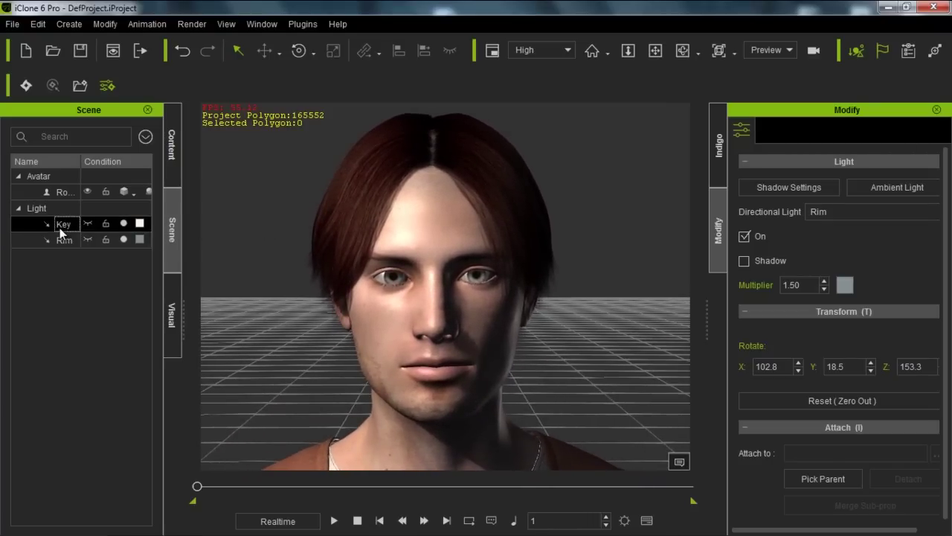
key(e)
mouse_move(452, 257)
mouse_down()
mouse_move(476, 258)
mouse_move(458, 263)
mouse_up()
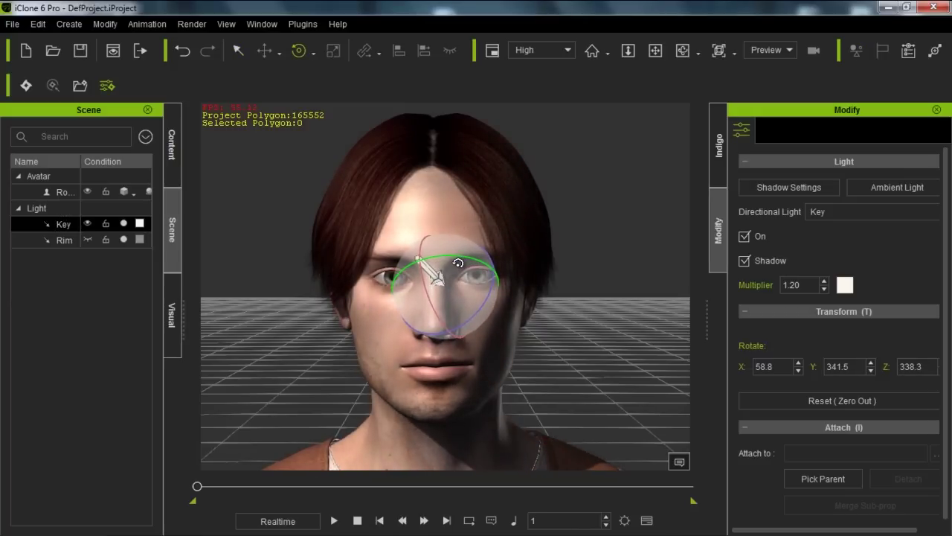
key(q)
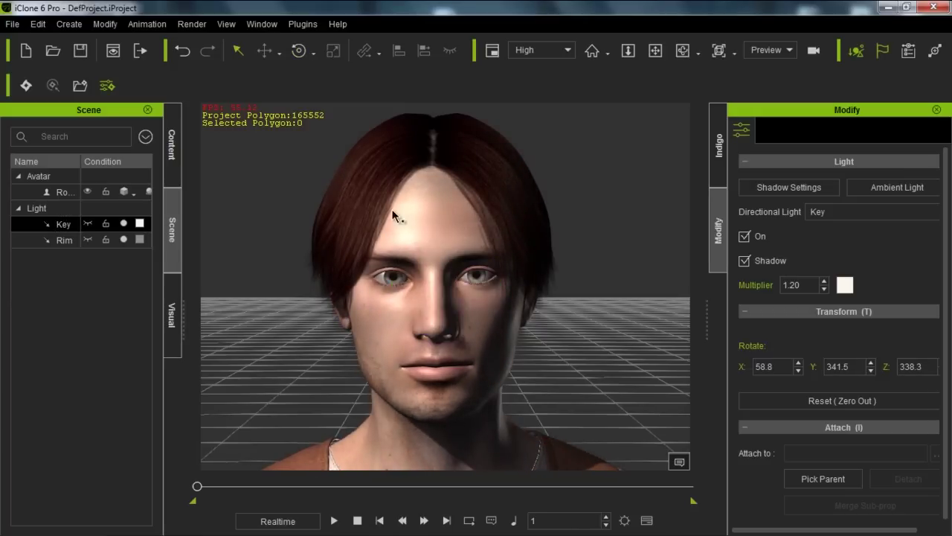
Step: Rotate the Rim light to about X 101.4, Y 19.4, Z 149.1
ctrl+click(80, 244)
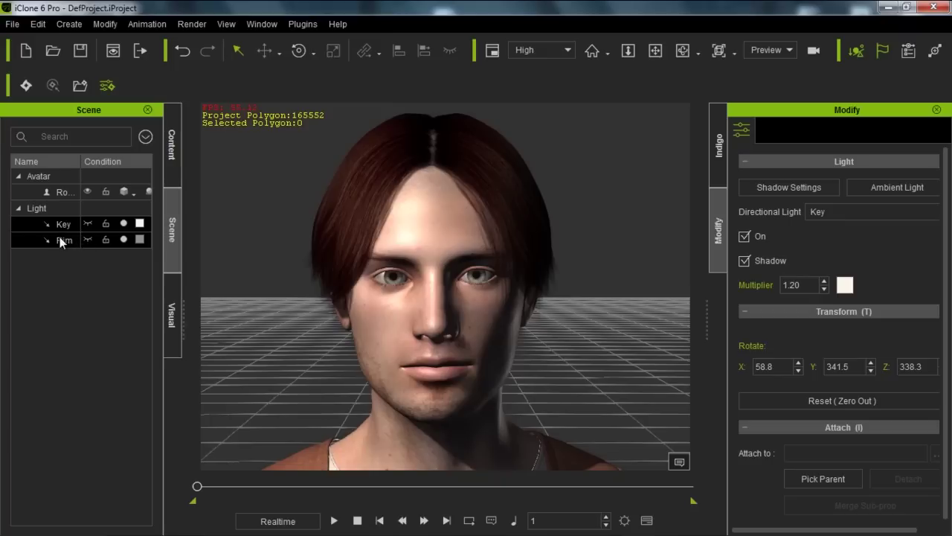
click(60, 242)
key(e)
mouse_move(471, 269)
mouse_down()
mouse_move(457, 271)
mouse_move(469, 273)
mouse_up()
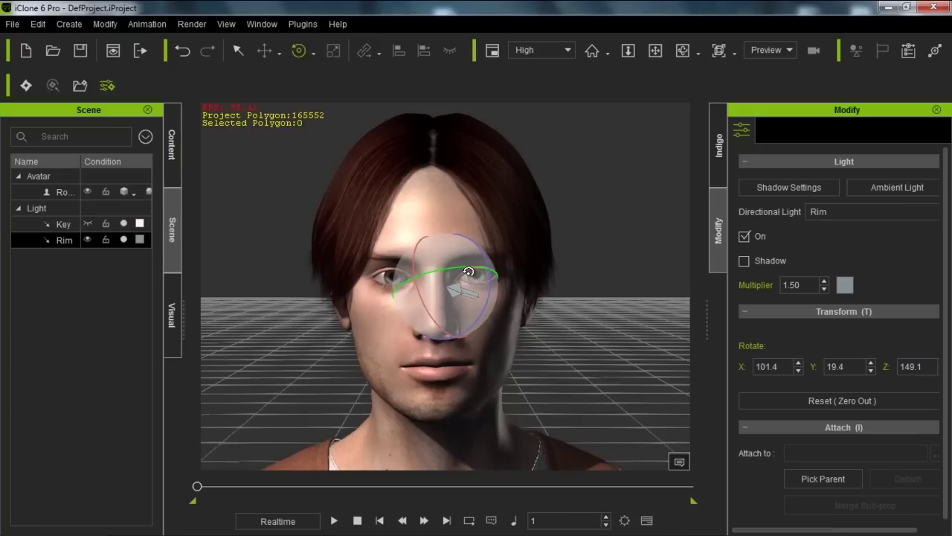
key(q)
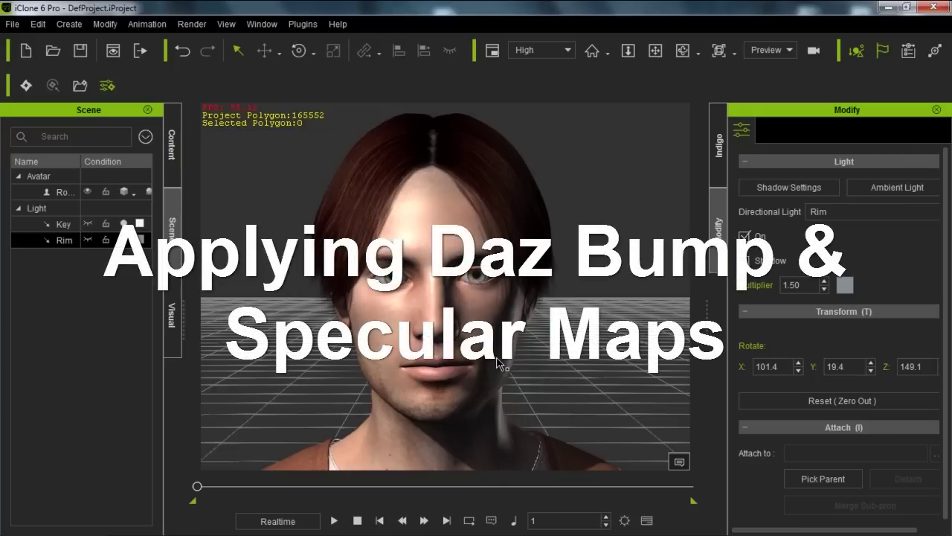
Step: Switch to DAZ Studio and expand the Genesis 2 Male surfaces to select Default Templates
key(alt+Tab)
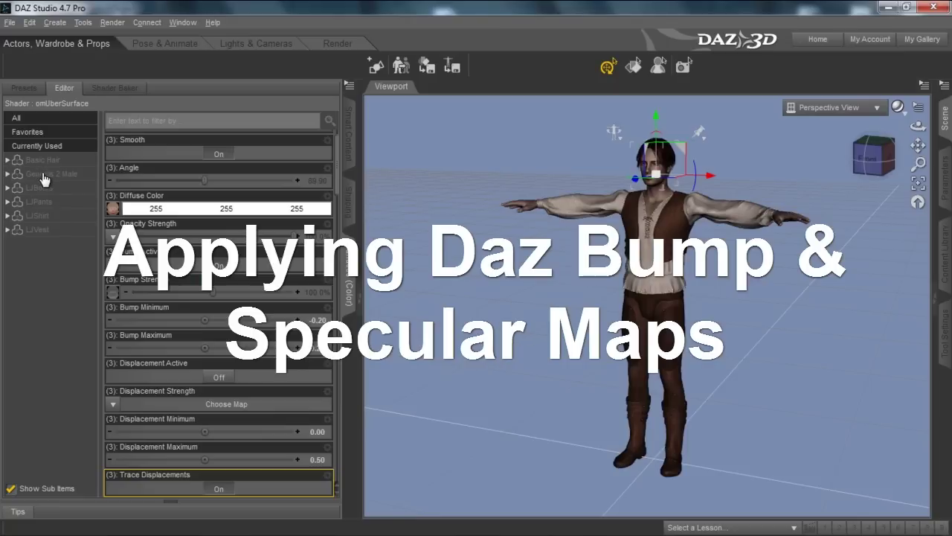
click(46, 175)
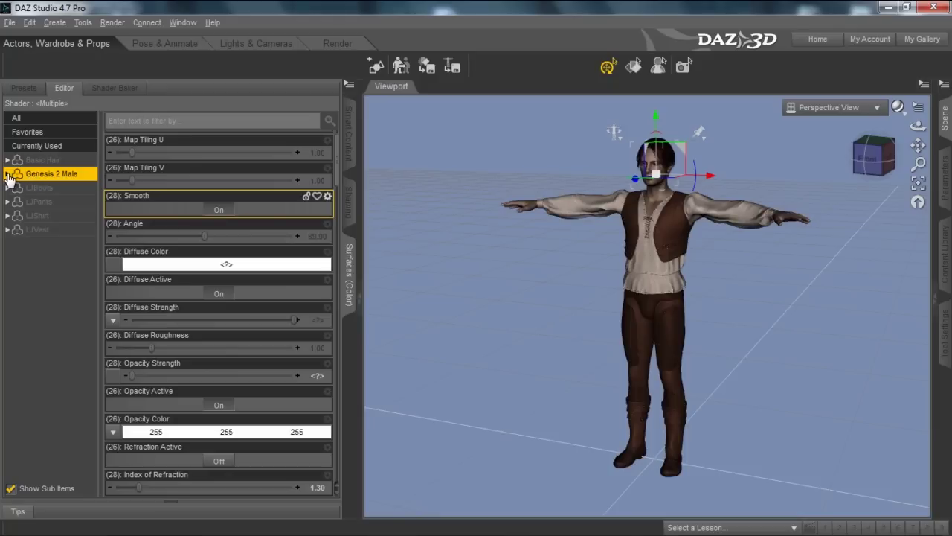
click(7, 173)
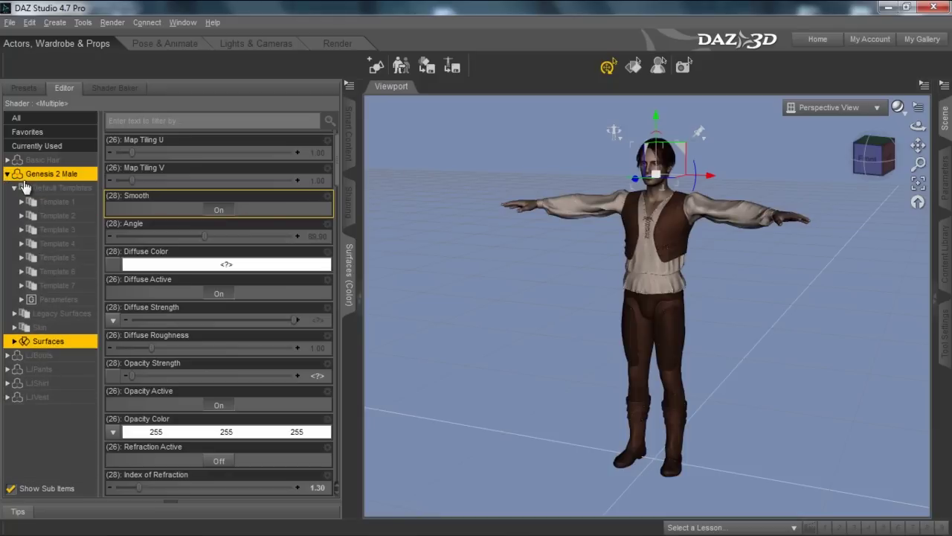
click(46, 190)
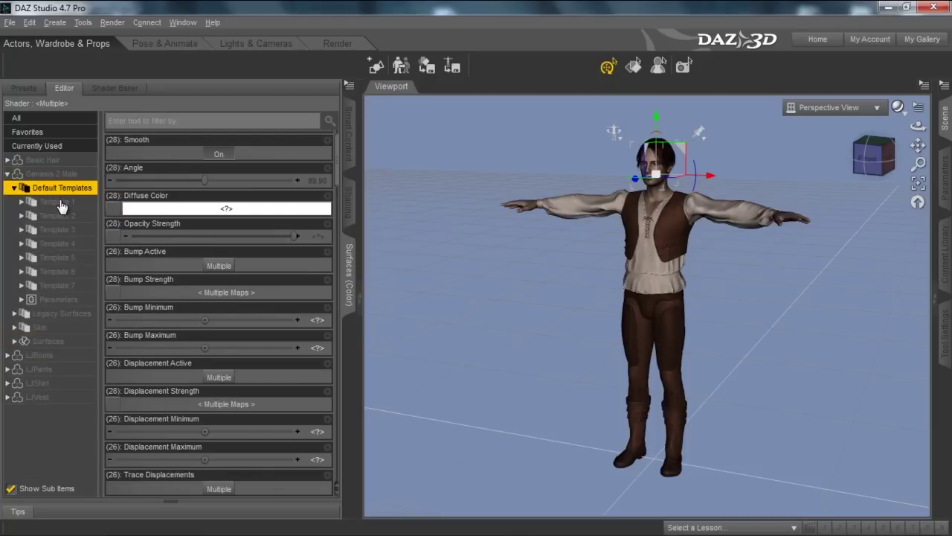
Step: Examine the diffuse color maps of the default templates, from Template 1 through Template 4
click(62, 203)
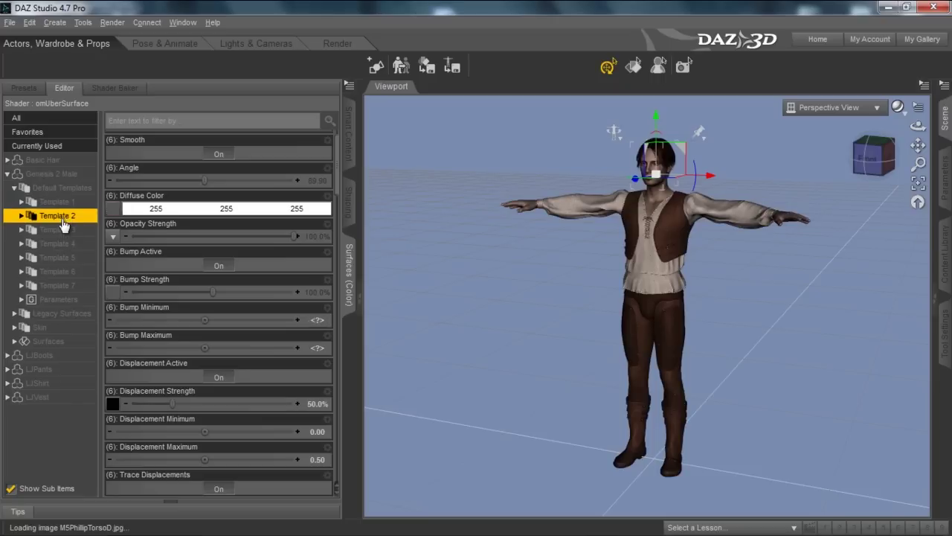
mouse_move(113, 211)
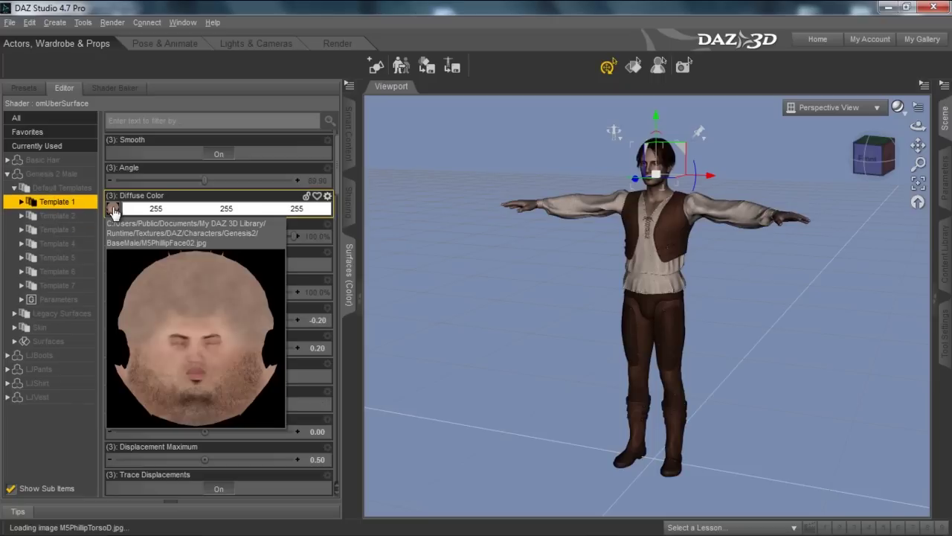
click(64, 229)
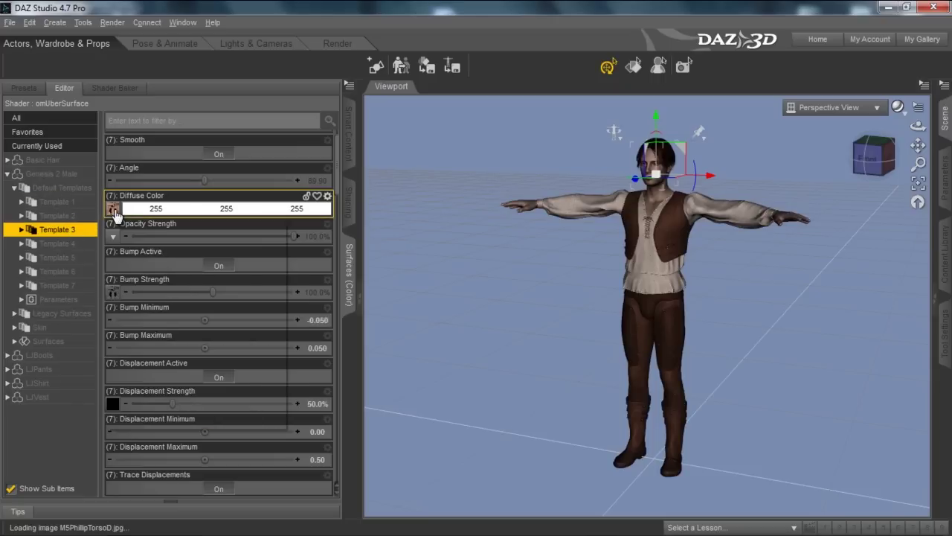
mouse_move(115, 212)
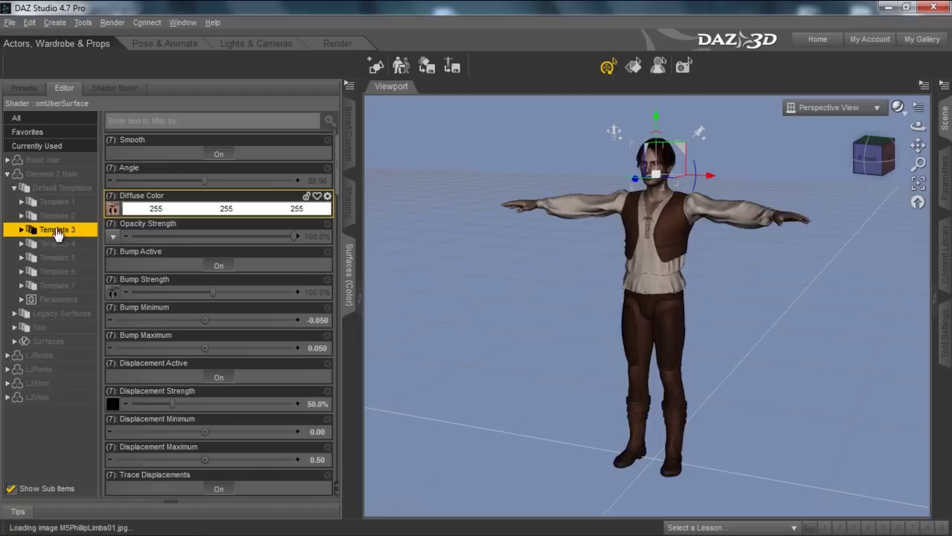
click(57, 257)
click(78, 244)
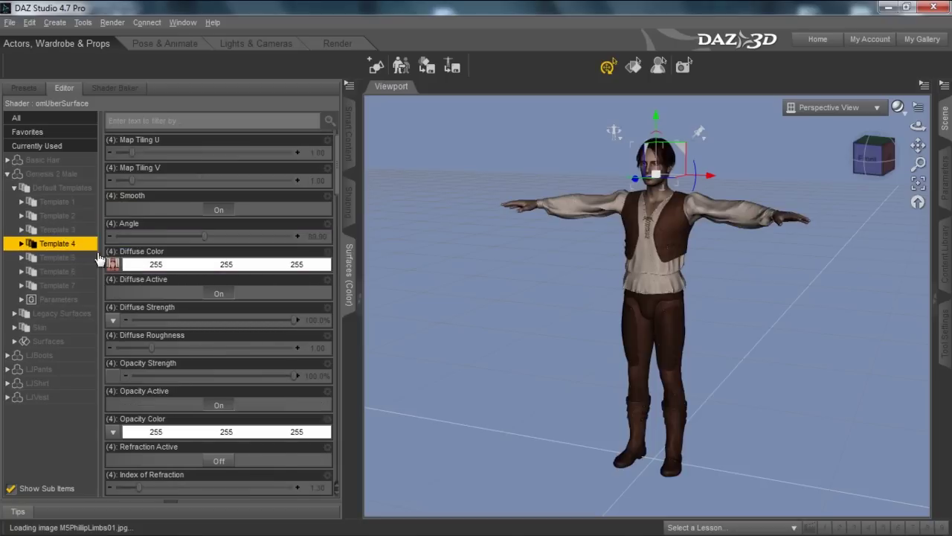
mouse_move(116, 266)
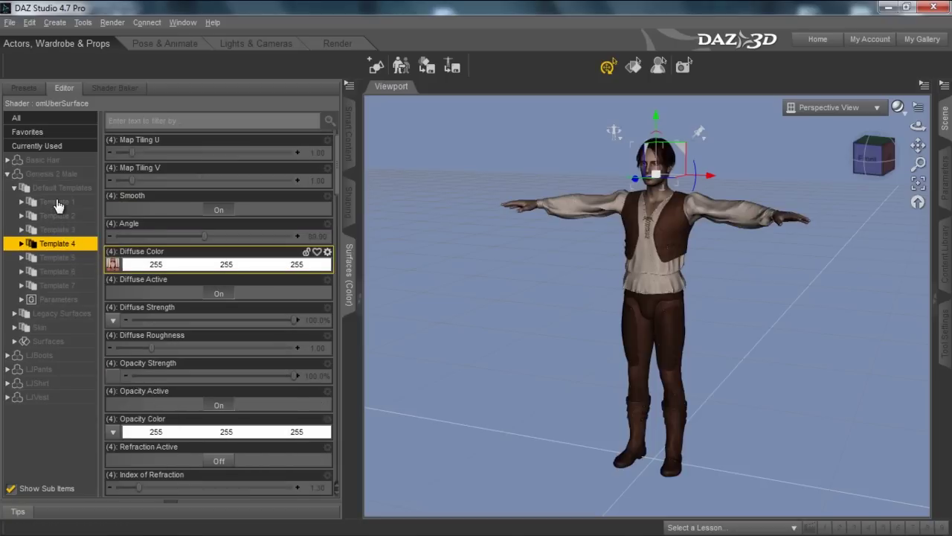
Step: Browse for the Bump Strength map of Template 1 and locate the face textures in the BaseMale folder
click(59, 204)
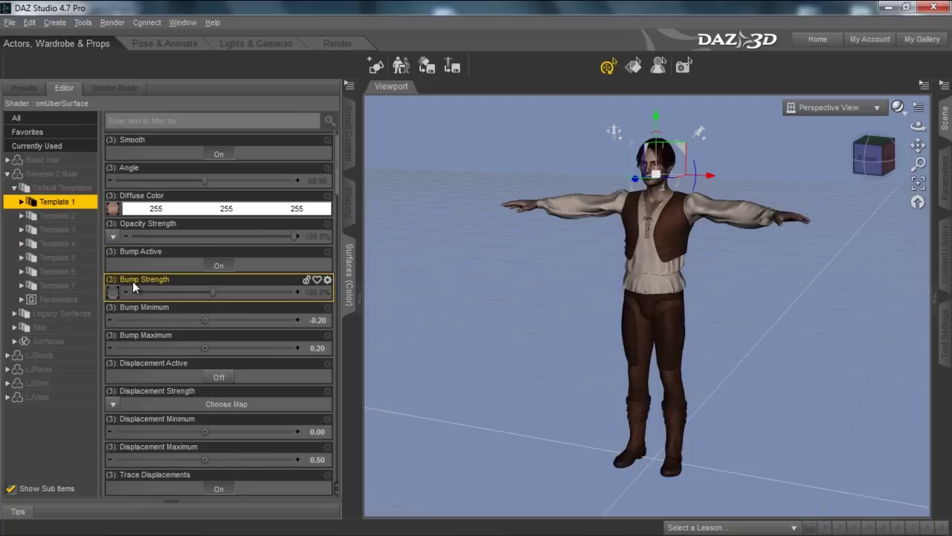
mouse_move(113, 296)
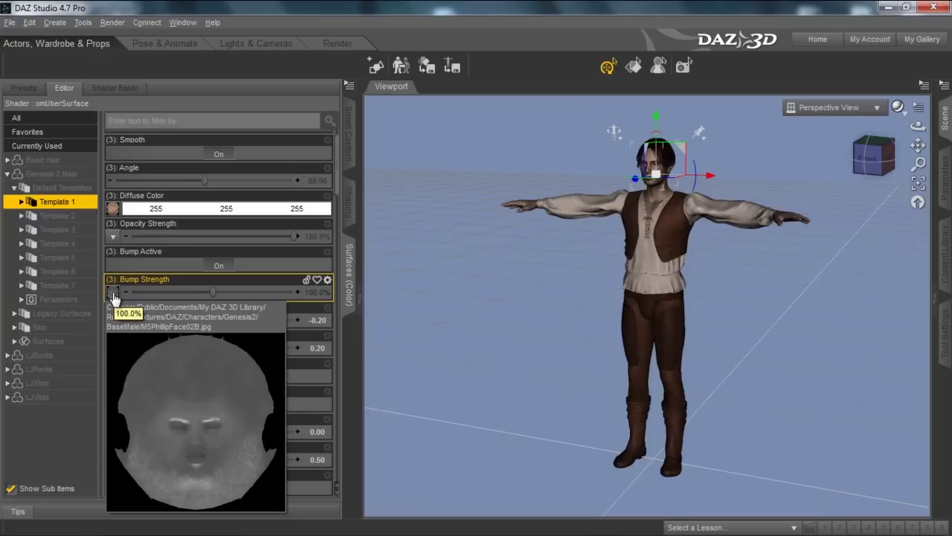
click(112, 293)
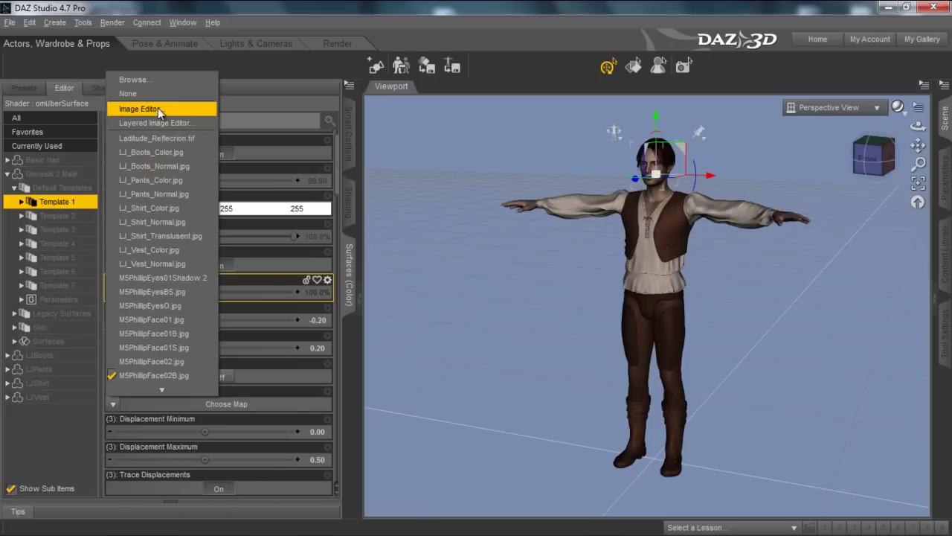
click(156, 80)
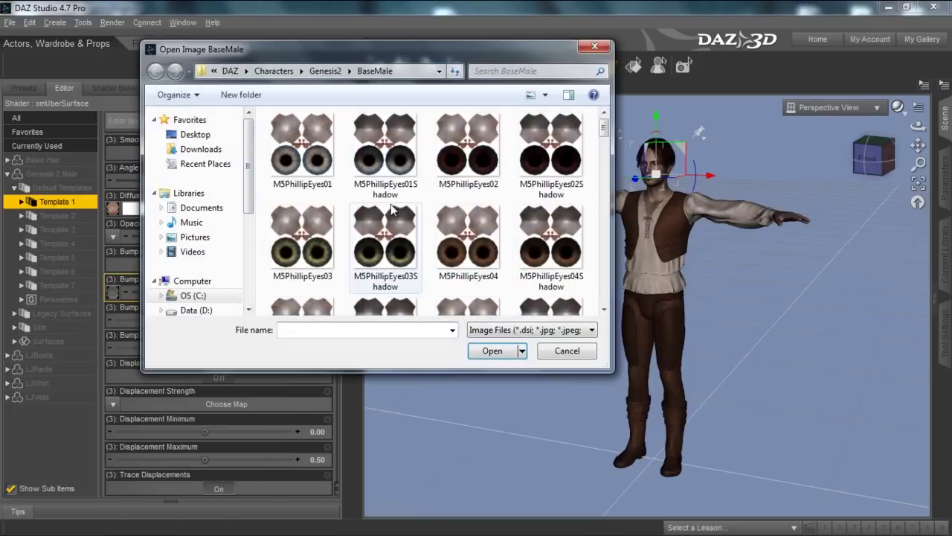
drag(604, 131, 603, 171)
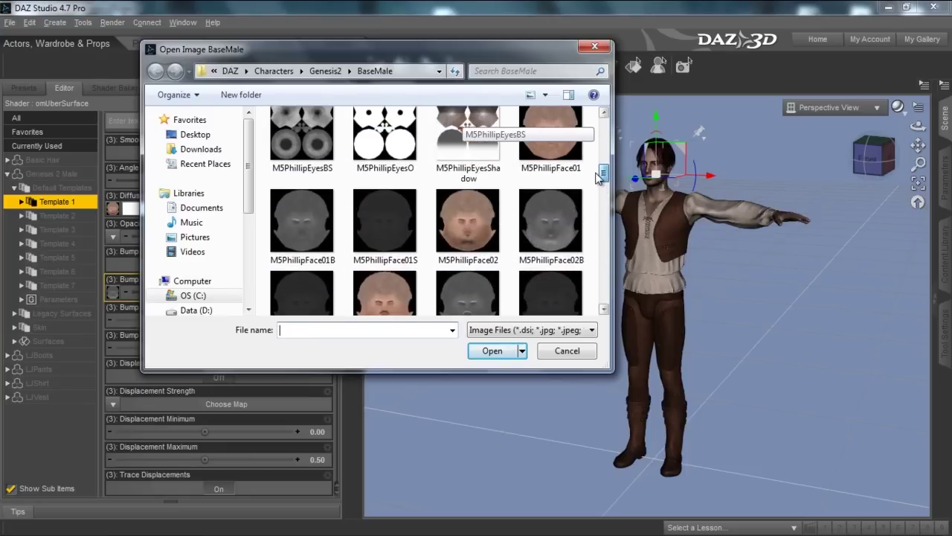
Step: Copy the face bump map M5PhillipFace02B from the BaseMale folder to the desktop, leaving the assigned map unchanged
click(557, 227)
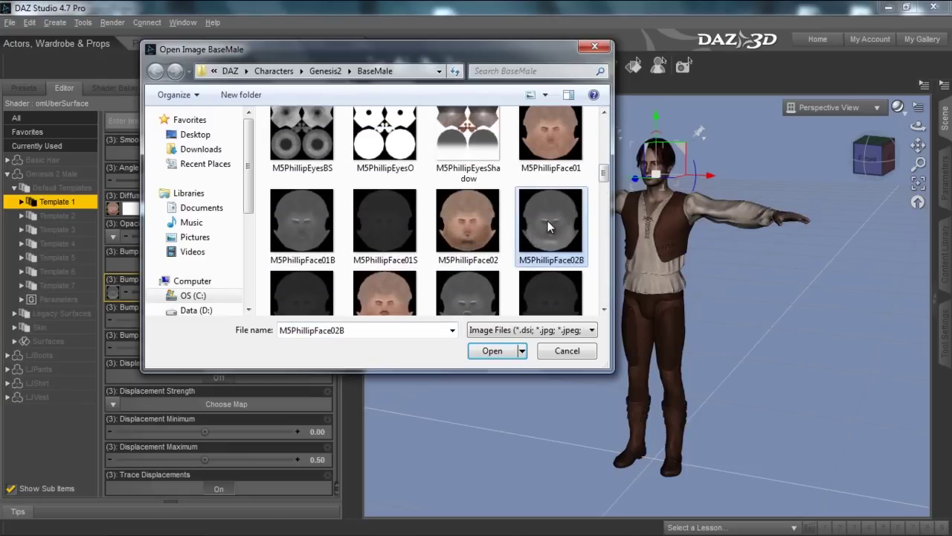
right_click(547, 221)
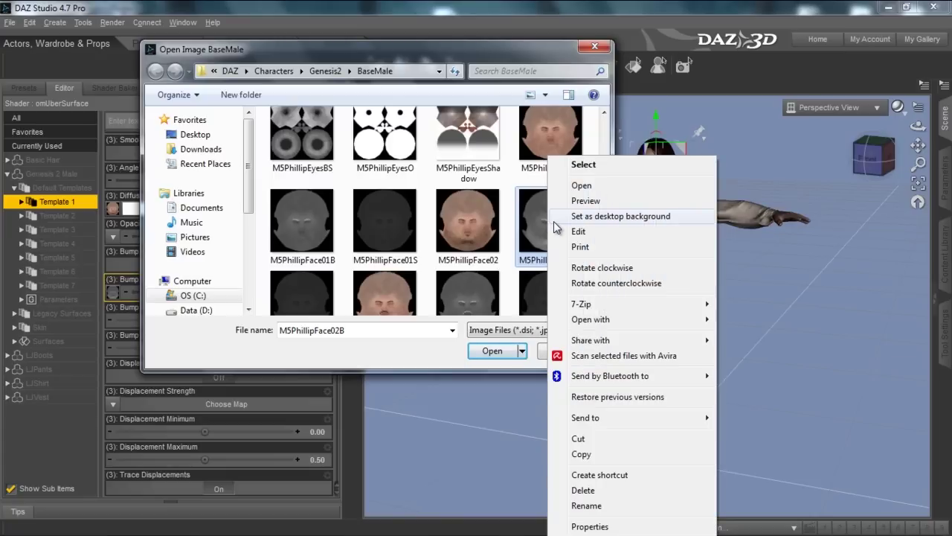
click(604, 454)
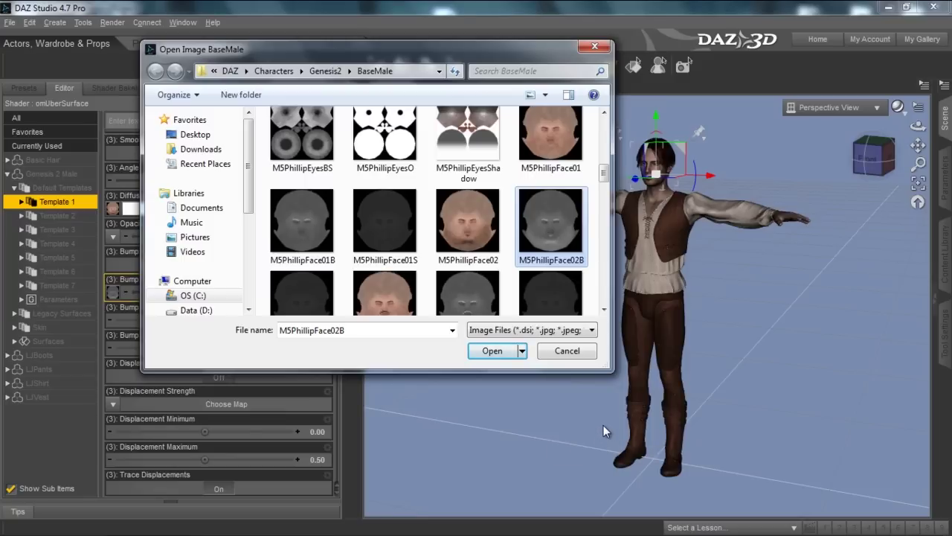
click(571, 352)
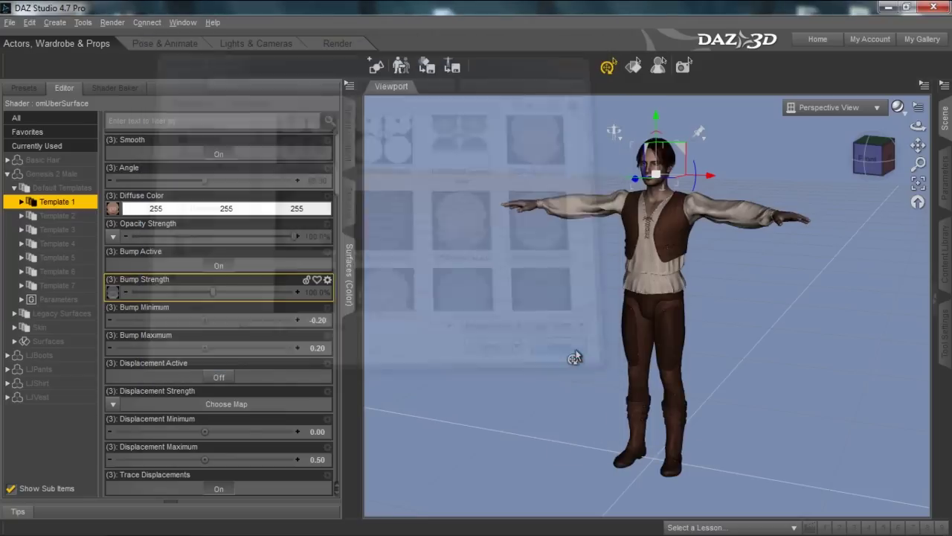
key(super+d)
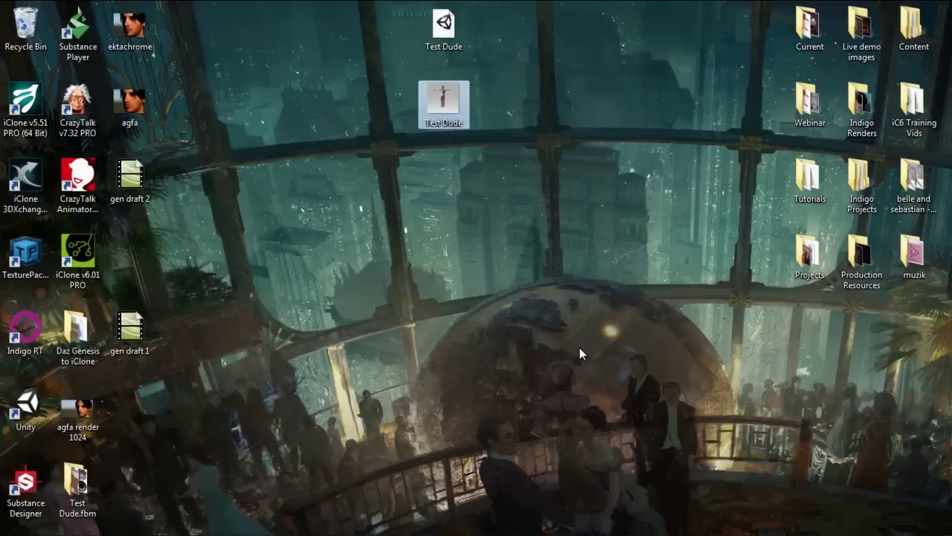
key(ctrl+v)
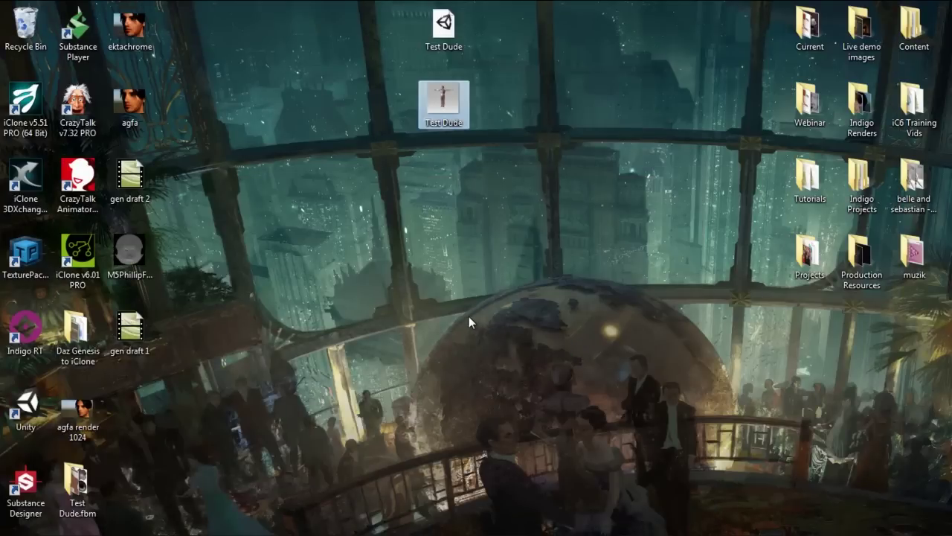
Step: Switch to DAZ Studio and locate the map assigned to the Specular Color of Template 1
key(alt+Tab)
key(alt+Tab)
key(alt+Tab)
key(alt+Tab)
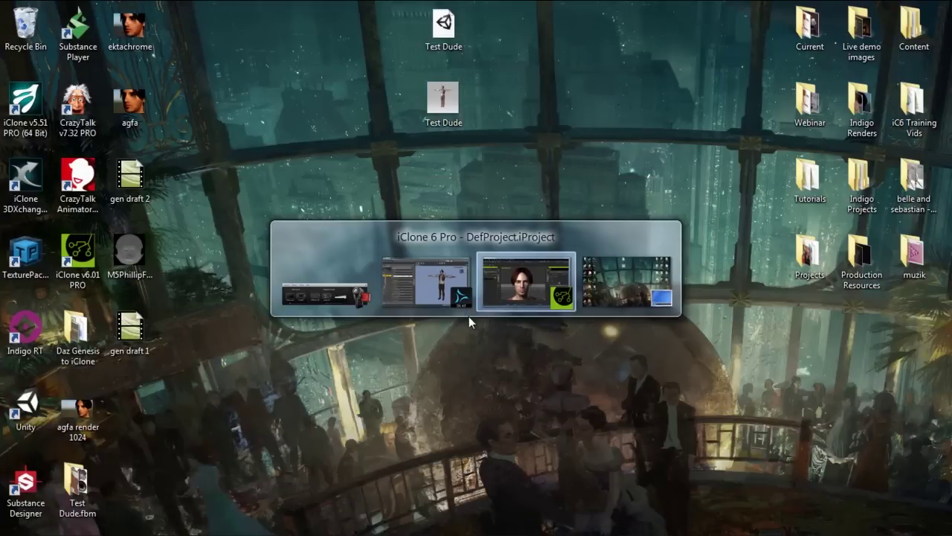
key(alt+Tab)
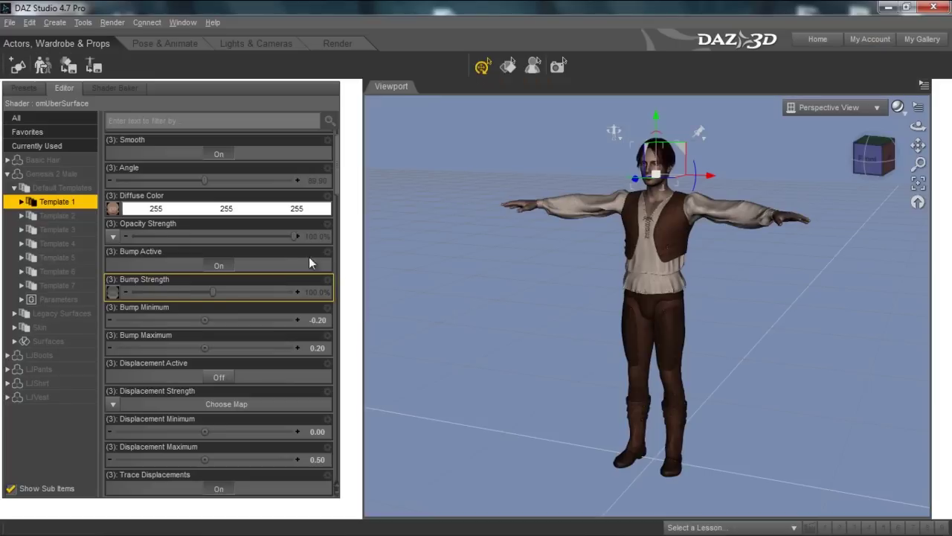
scroll(258, 299, down, 4)
scroll(255, 298, down, 3)
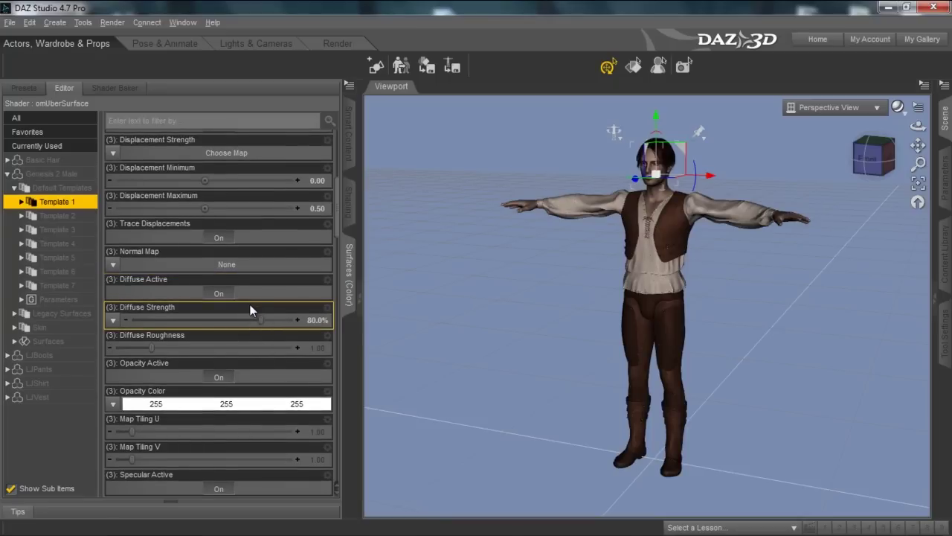
scroll(249, 303, down, 10)
scroll(244, 281, up, 3)
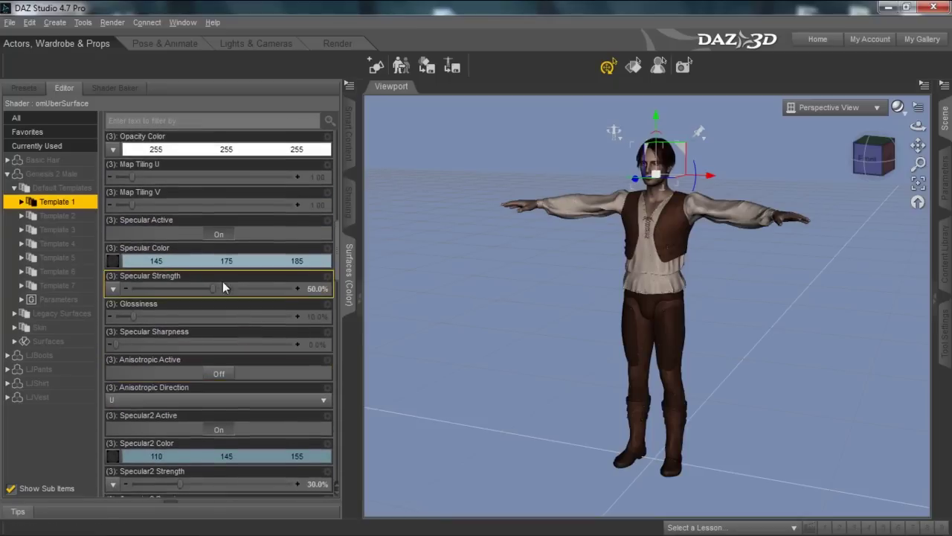
mouse_move(115, 273)
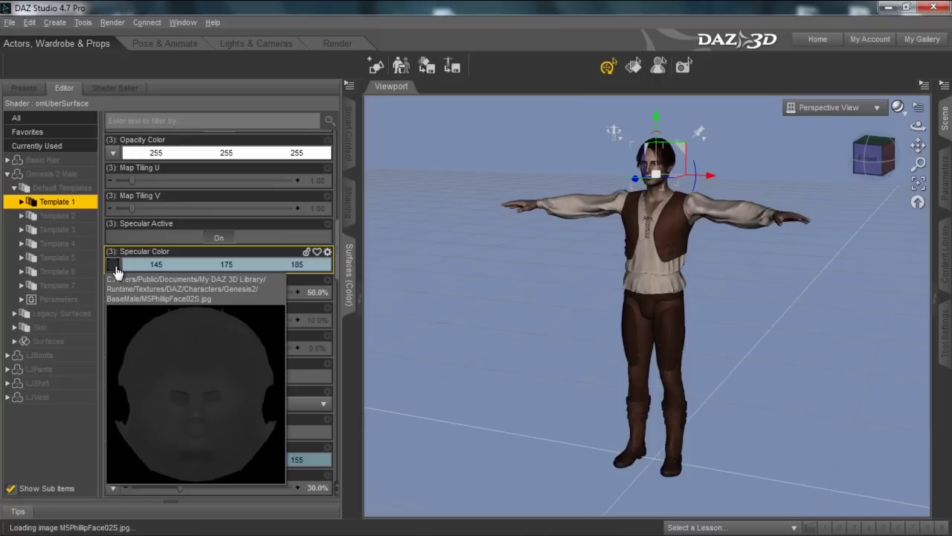
Step: Browse for the Specular Color map and copy M5PhillipFace02S from the BaseMale folder, leaving the assigned map unchanged
click(116, 270)
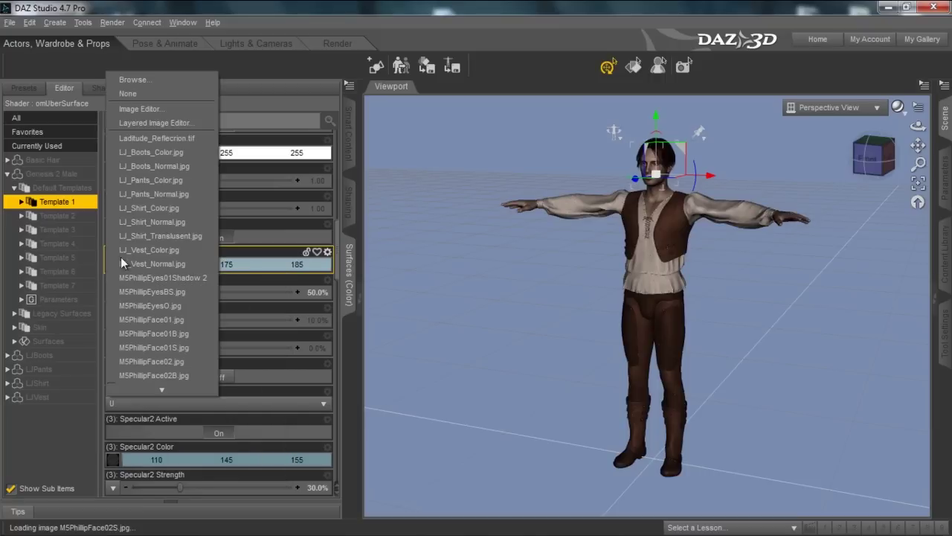
click(142, 79)
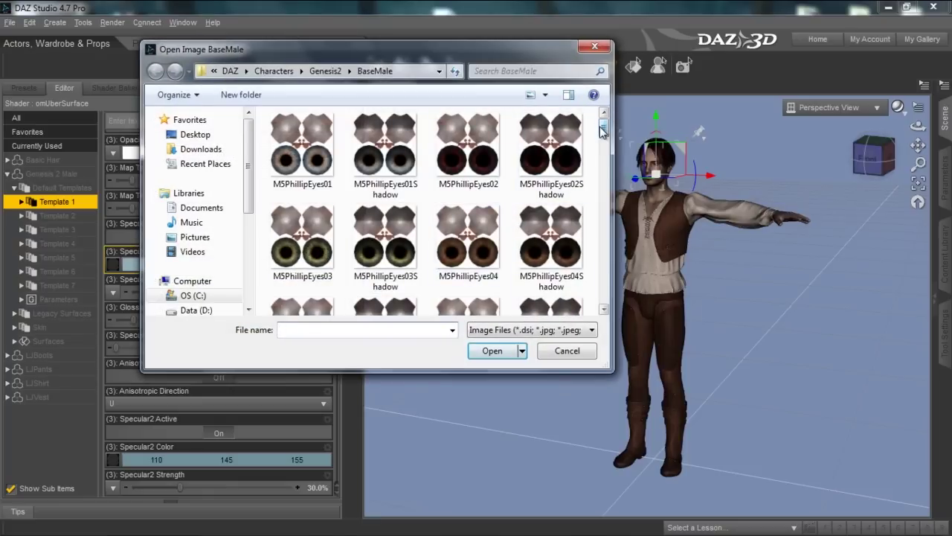
drag(604, 131, 606, 180)
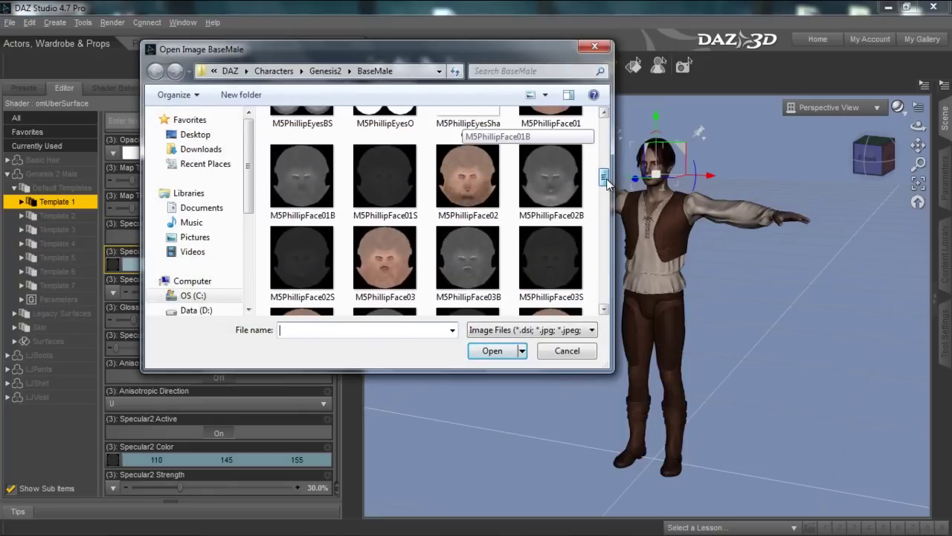
click(302, 256)
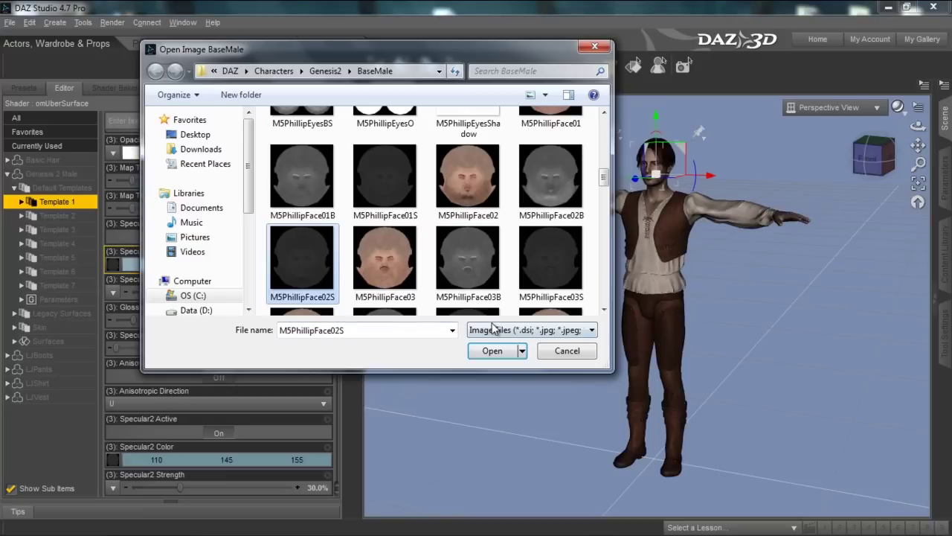
right_click(300, 248)
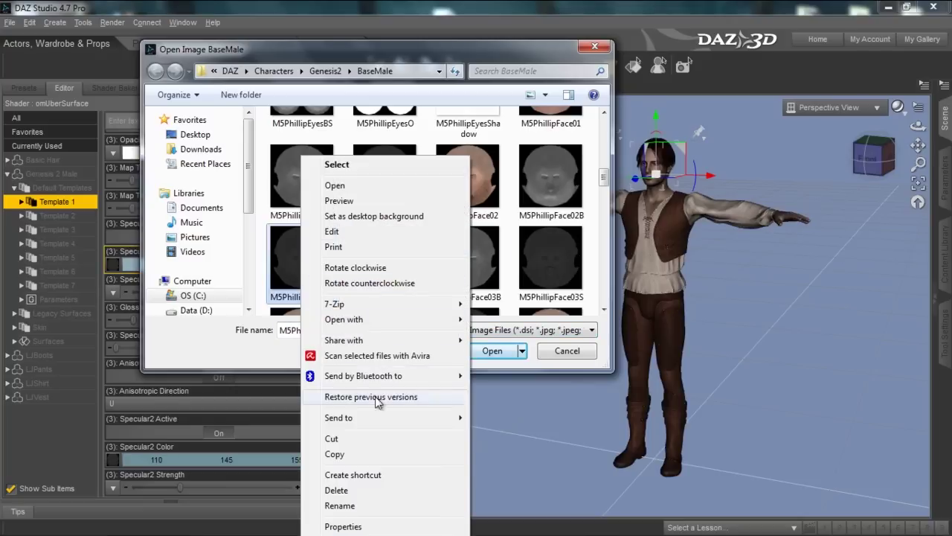
click(359, 452)
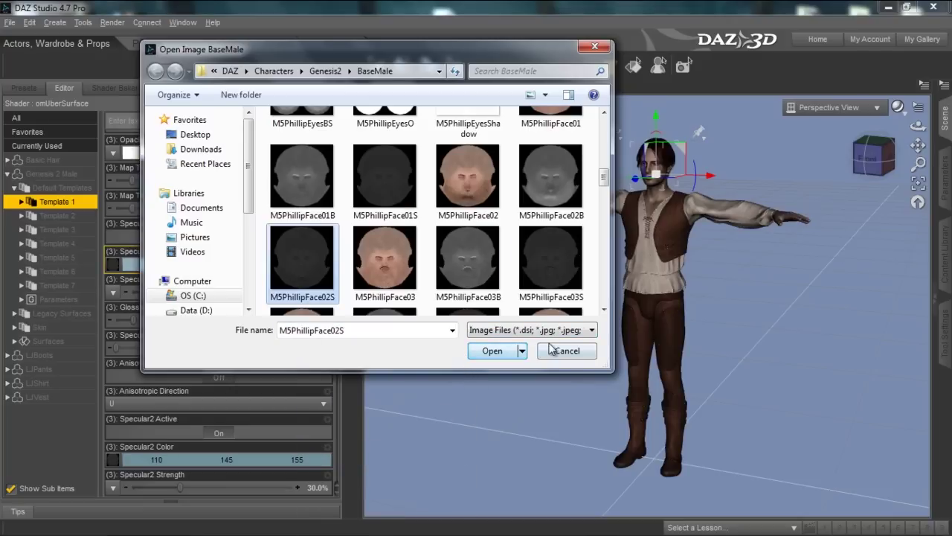
click(556, 350)
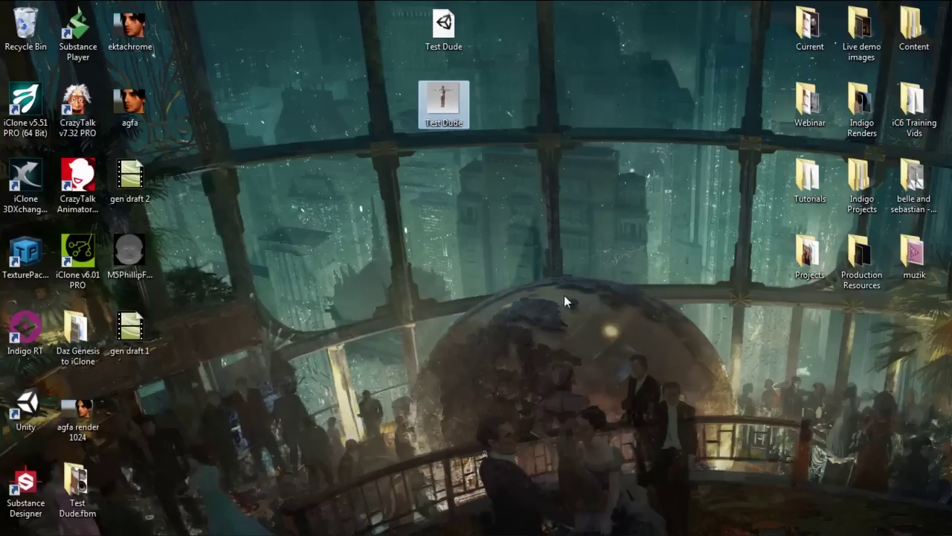
Step: Paste the specular map onto the desktop and place both face maps side by side below the Test Dude files
key(ctrl+v)
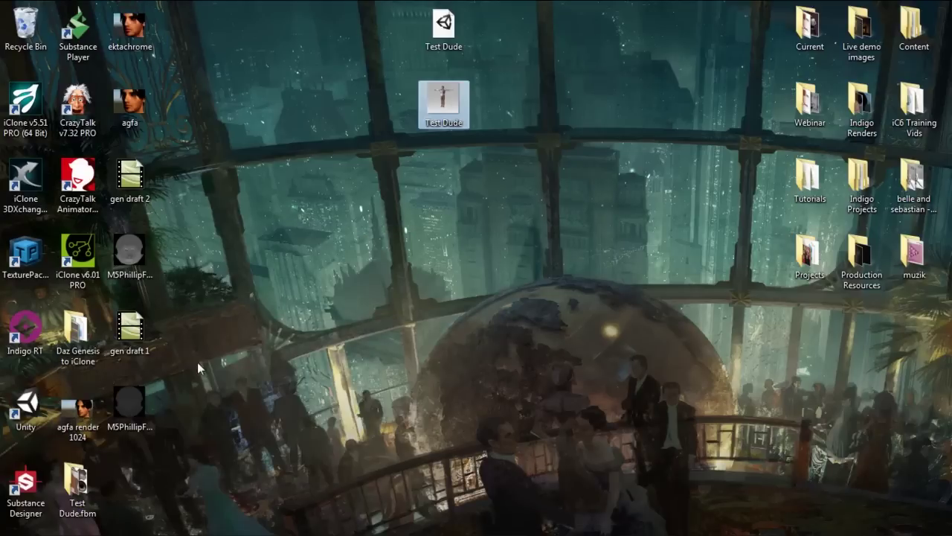
drag(133, 406, 506, 170)
drag(134, 249, 438, 174)
Step: Switch to DAZ Studio and close it without saving the scene changes
key(alt+Tab)
key(Tab)
key(Tab)
key(Tab)
key(Tab)
key(Tab)
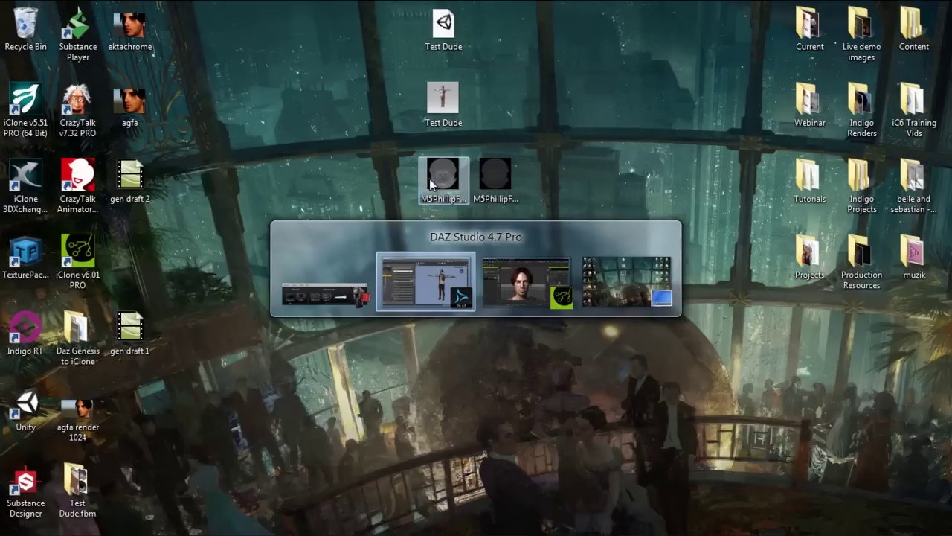
key(Tab)
key(Tab)
key(Tab)
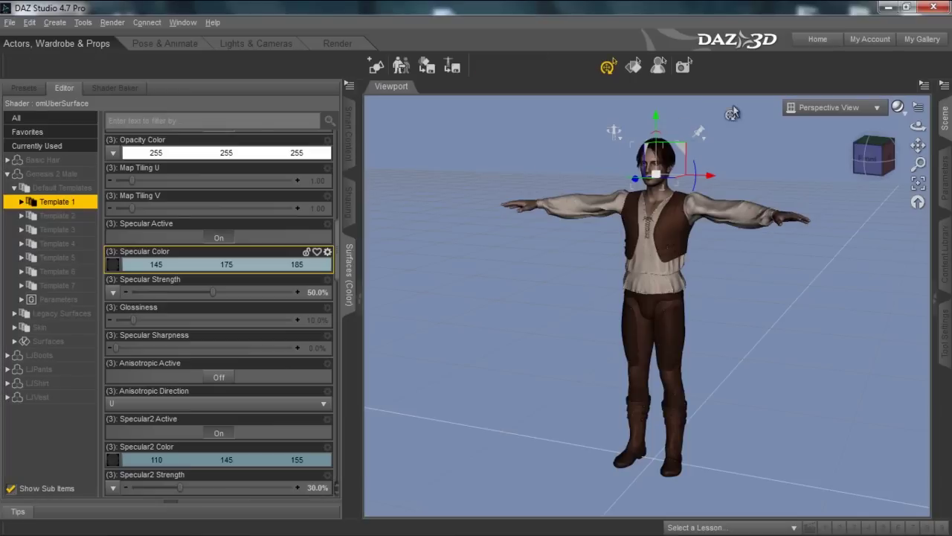
click(934, 6)
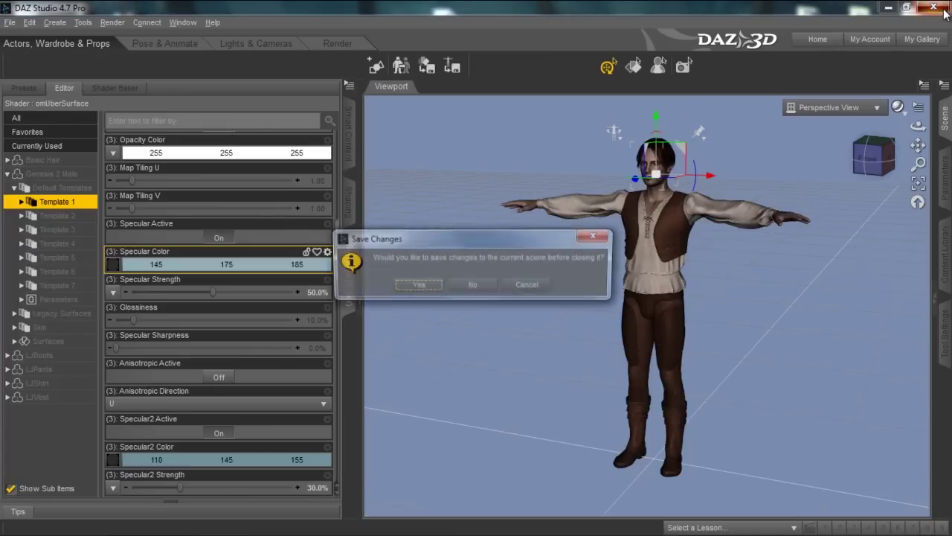
click(476, 287)
Step: Switch to iClone 6, select the avatar and show the texture settings of its Face material
key(alt+Tab)
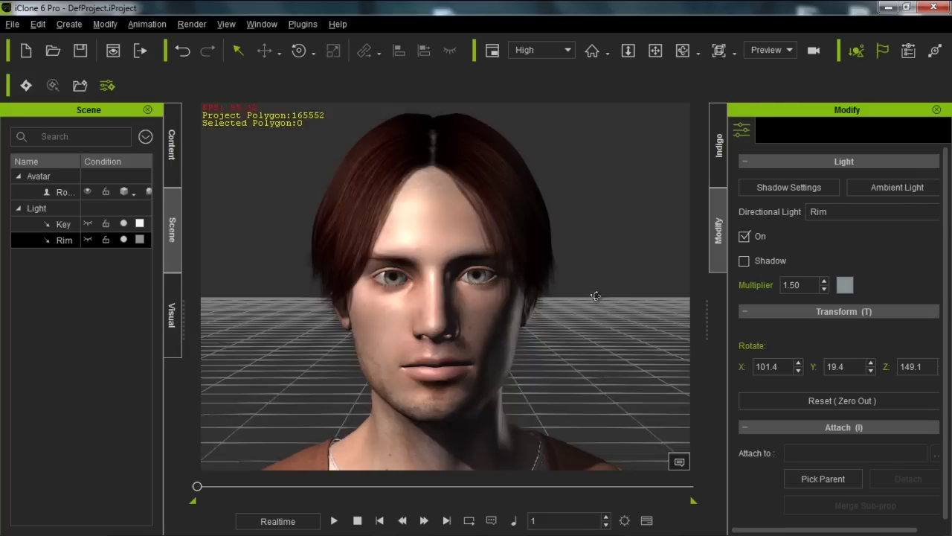
right_drag(595, 296, 539, 331)
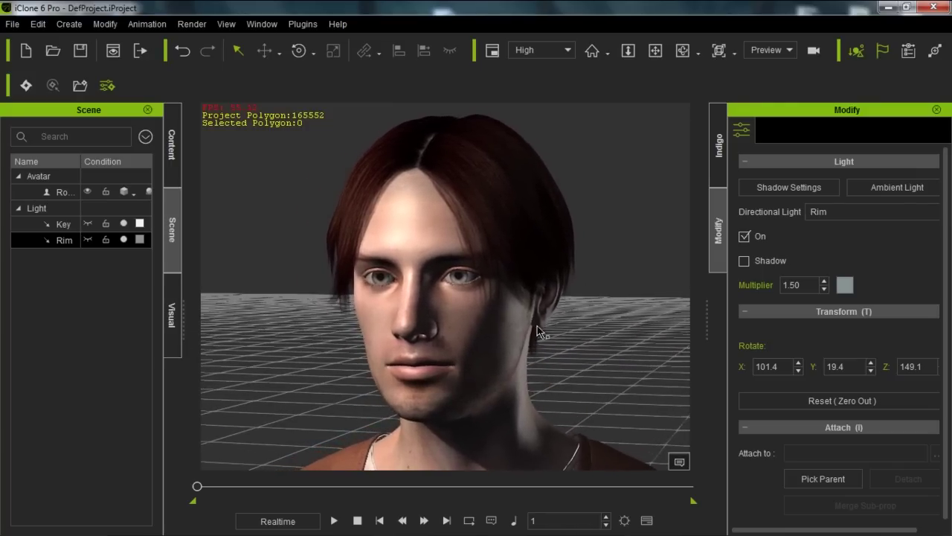
click(479, 337)
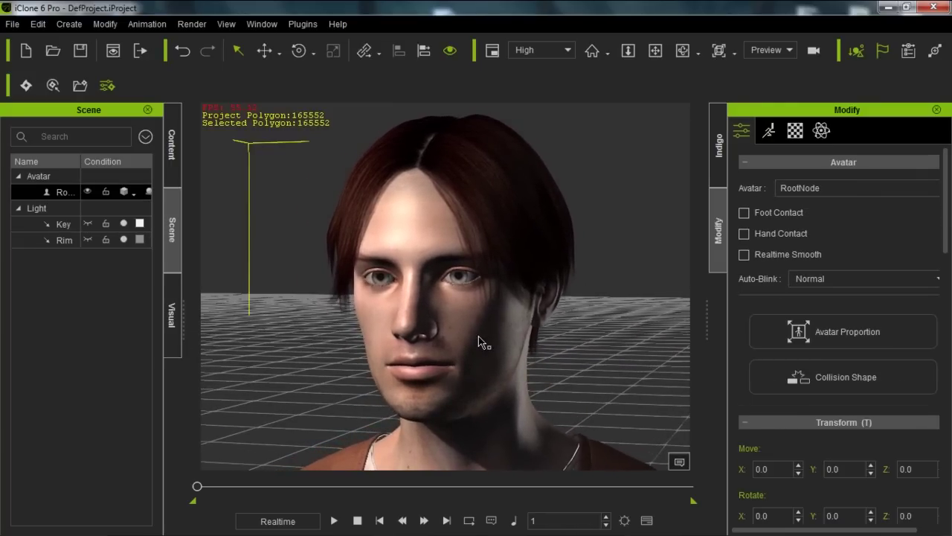
click(798, 132)
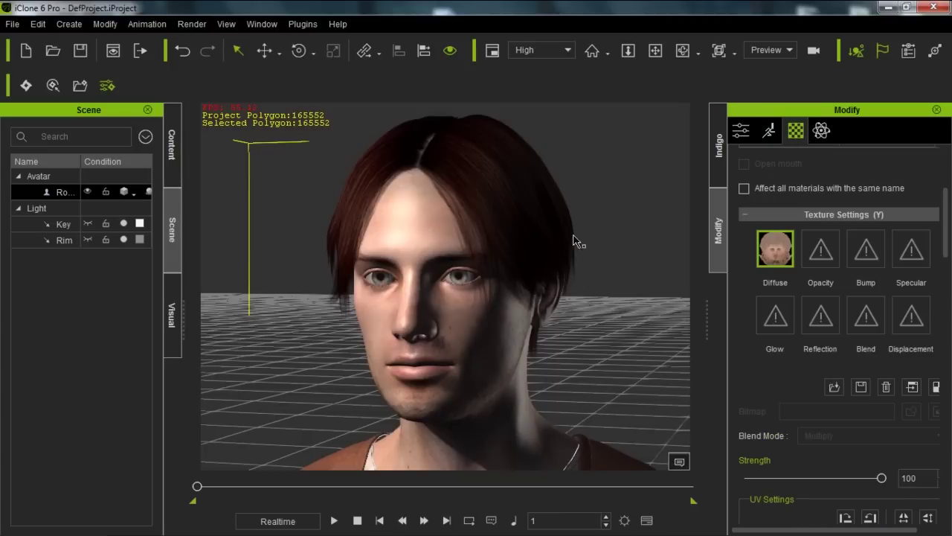
scroll(945, 205, up, 3)
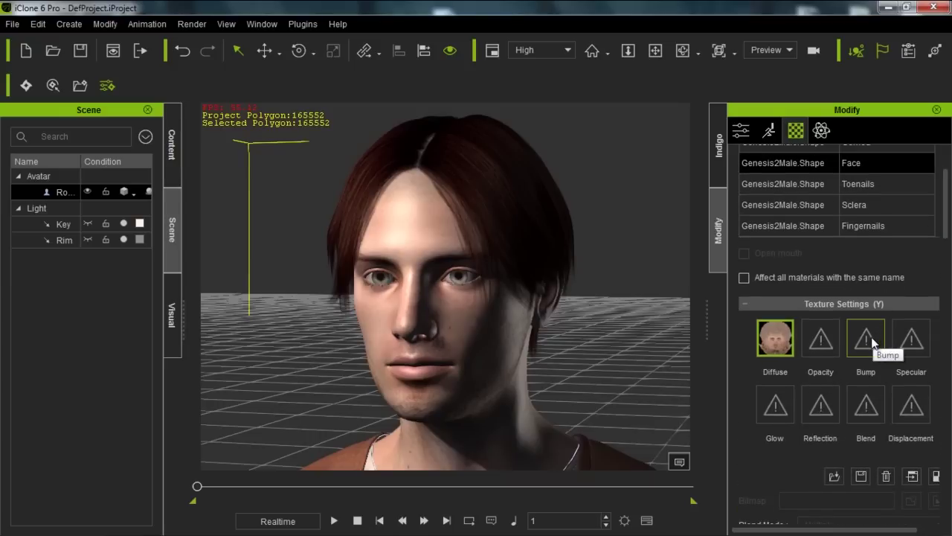
Step: Load M5PhillipFace02B from the desktop into the Face material's Bump channel as a grayscale bump map
double_click(872, 341)
drag(467, 121, 447, 268)
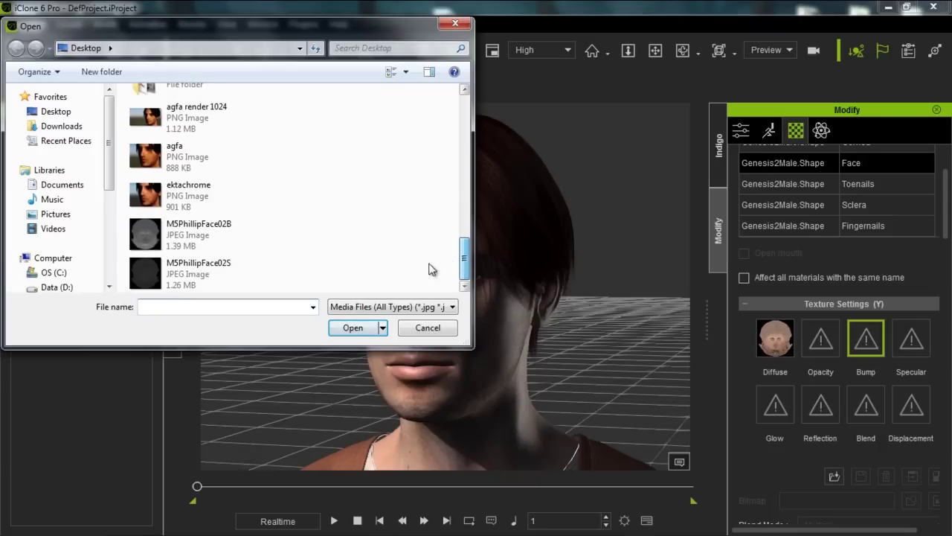
click(196, 235)
click(360, 329)
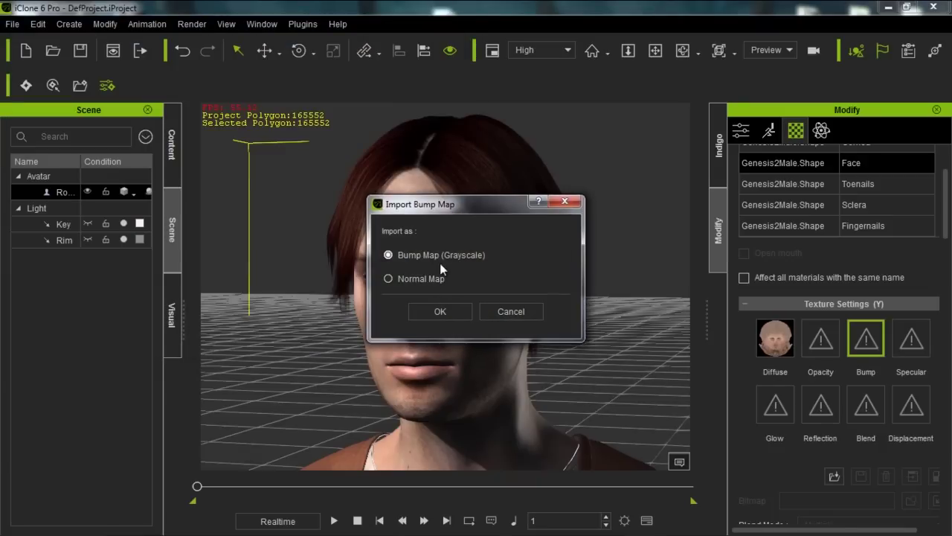
click(440, 311)
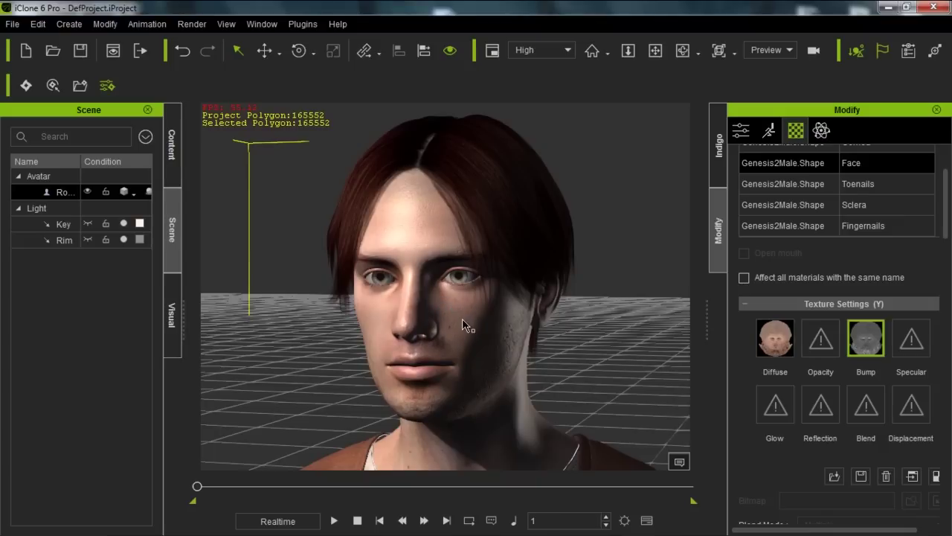
Step: Reduce the face bump map's strength to 43 while checking the skin detail up close
scroll(477, 338, up, 3)
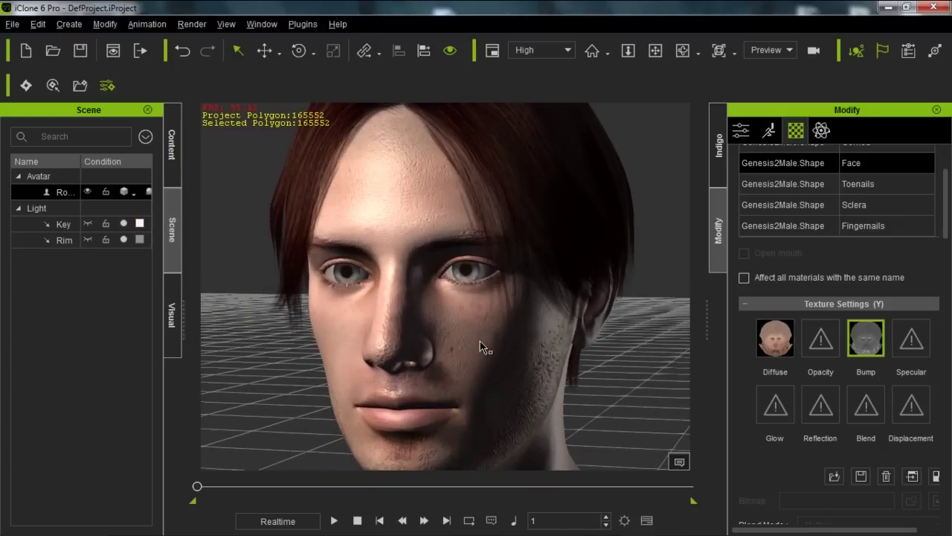
middle_drag(511, 386, 504, 360)
mouse_move(502, 357)
right_down()
mouse_move(506, 347)
mouse_move(483, 355)
right_up()
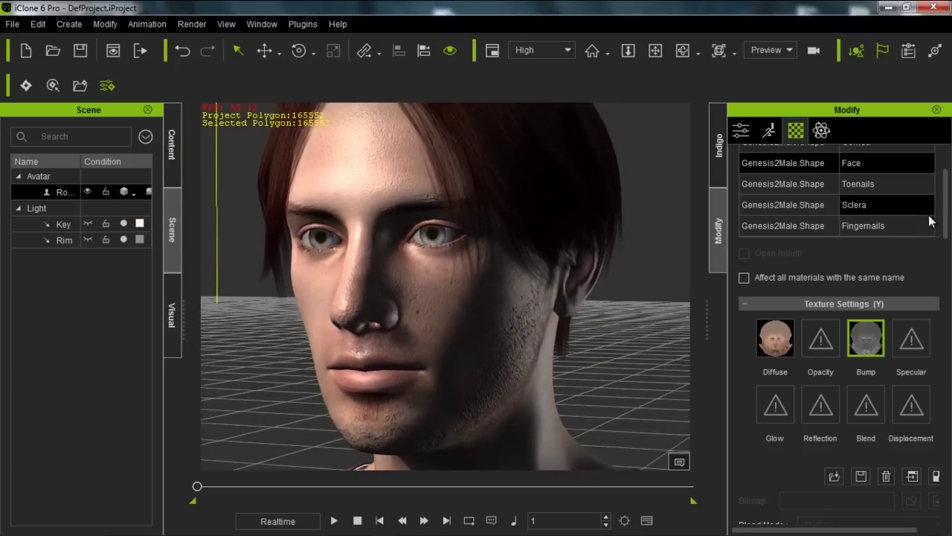
drag(945, 212, 942, 248)
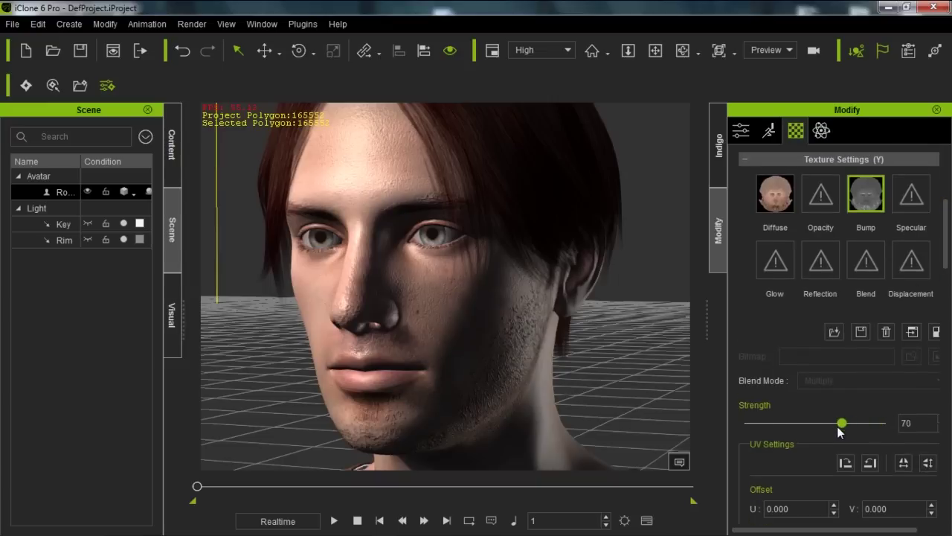
drag(799, 431, 770, 432)
right_drag(504, 276, 498, 307)
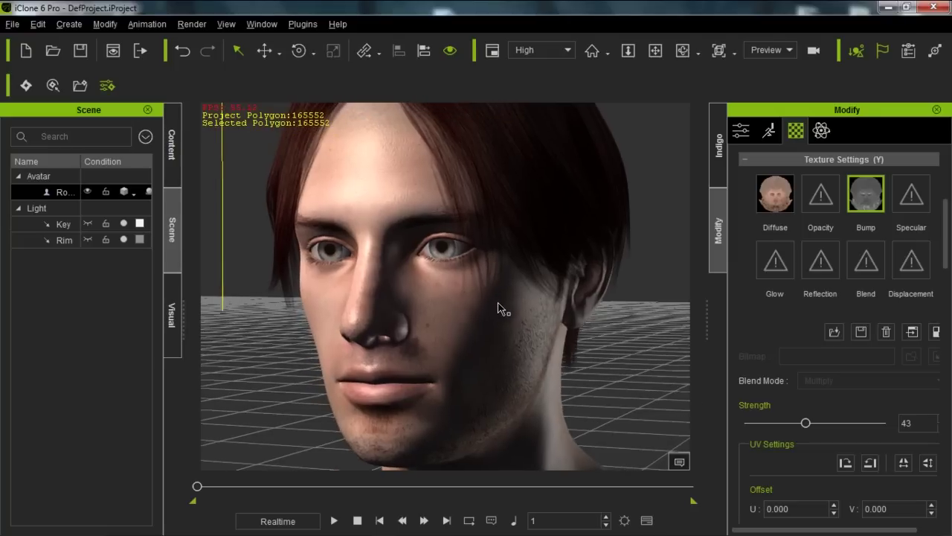
Step: Rotate the Key light to about X 56.0, Y 347.9, Z 348.6 to light more of the face
click(475, 309)
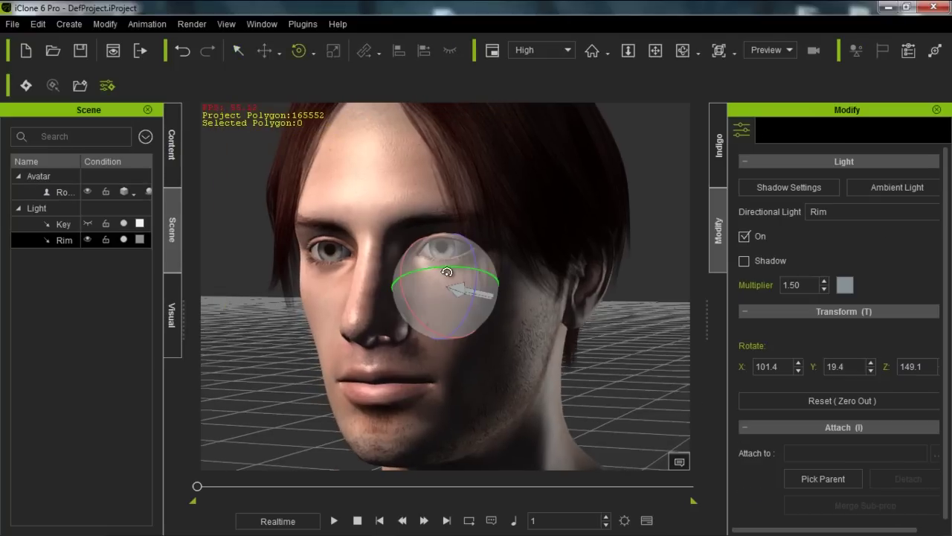
click(49, 225)
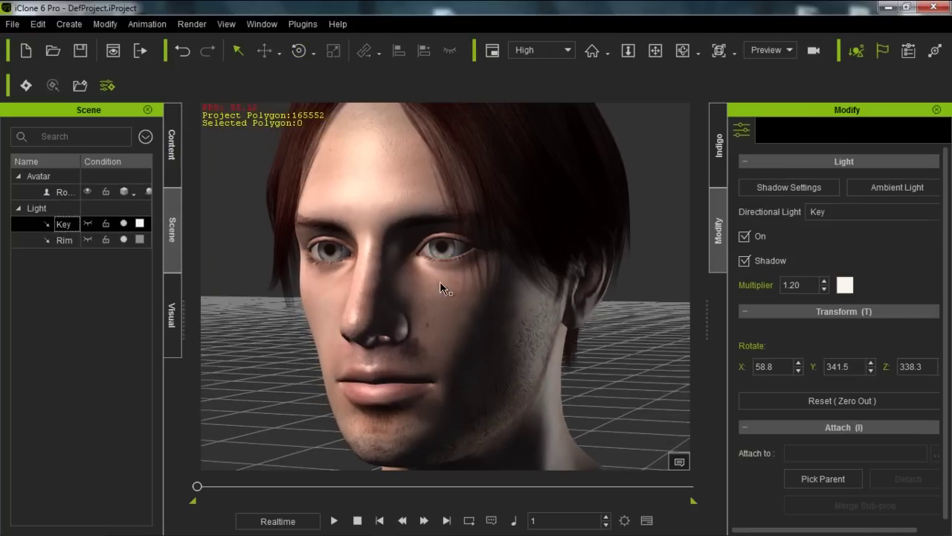
drag(463, 261, 476, 283)
key(q)
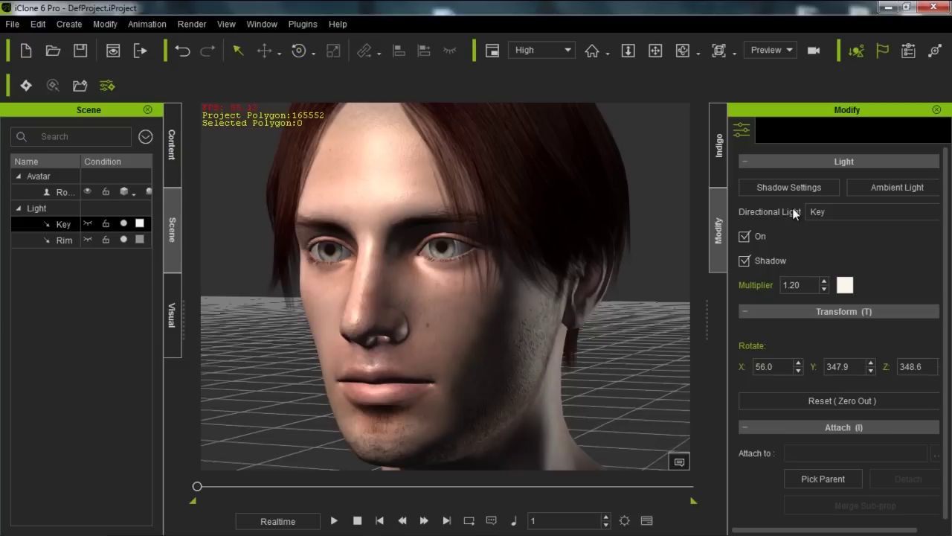
Step: Reselect the avatar and slightly raise the bump map strength in its texture settings
click(535, 296)
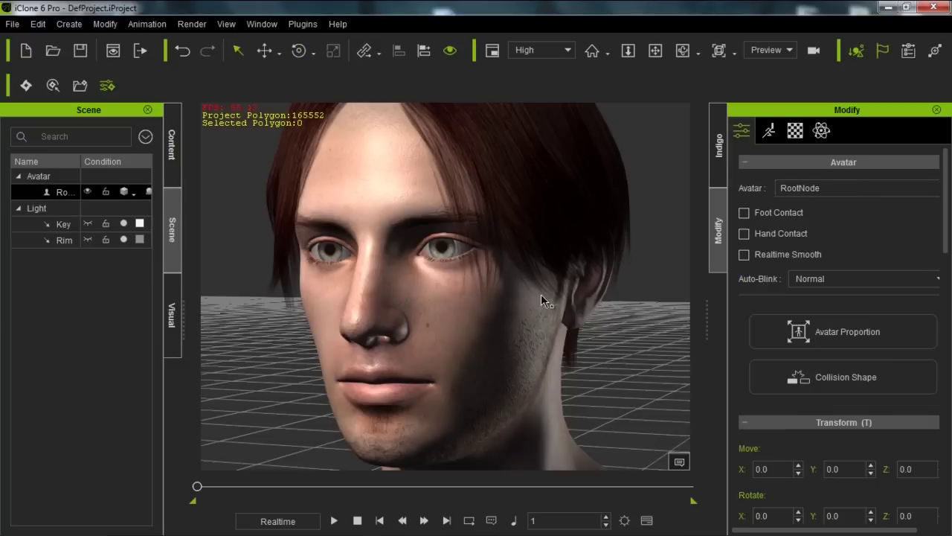
click(798, 134)
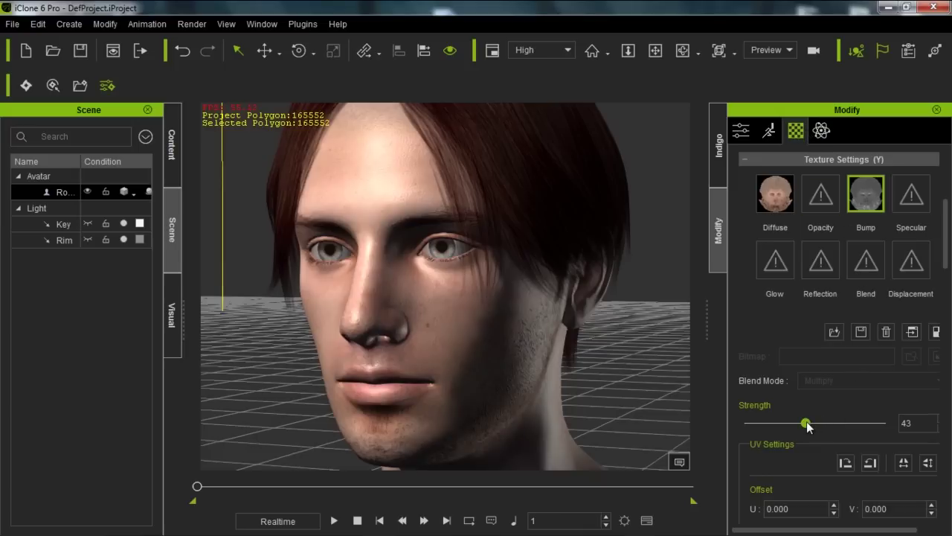
drag(808, 421, 816, 425)
Step: Load M5PhillipFace02S from the desktop into the Face material's Specular channel
double_click(907, 202)
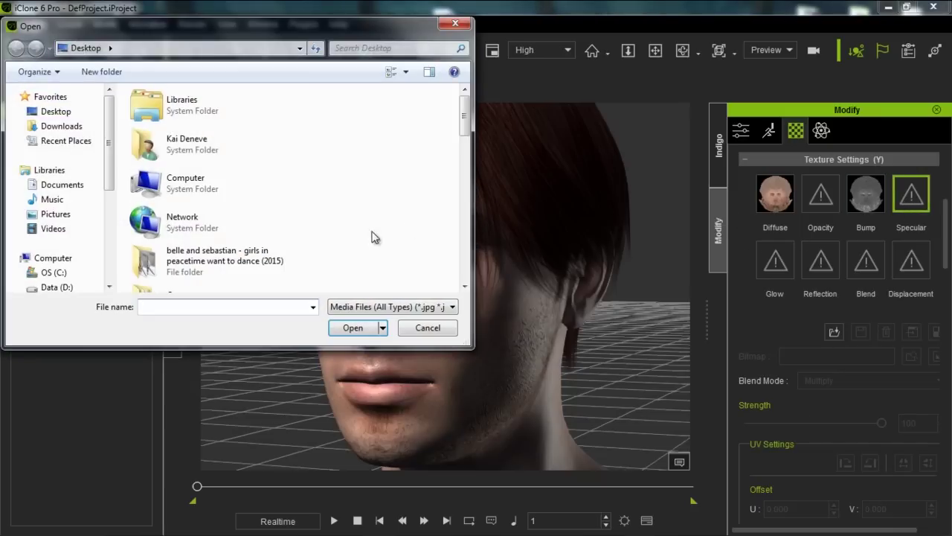
drag(464, 123, 467, 269)
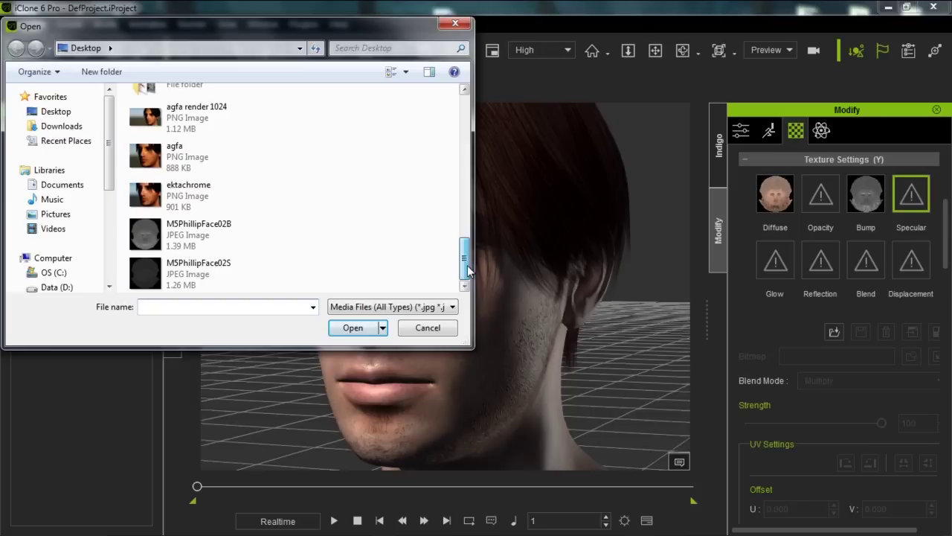
click(201, 269)
click(353, 328)
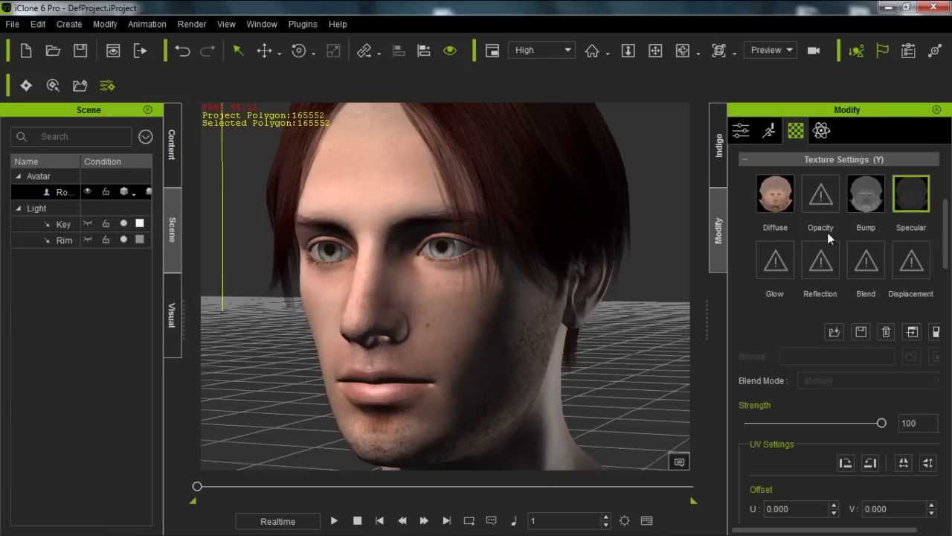
Step: Raise the Face material's Specular level moderately, trying values such as 146 and 85 to balance the skin highlights
drag(938, 236, 931, 335)
drag(745, 338, 770, 337)
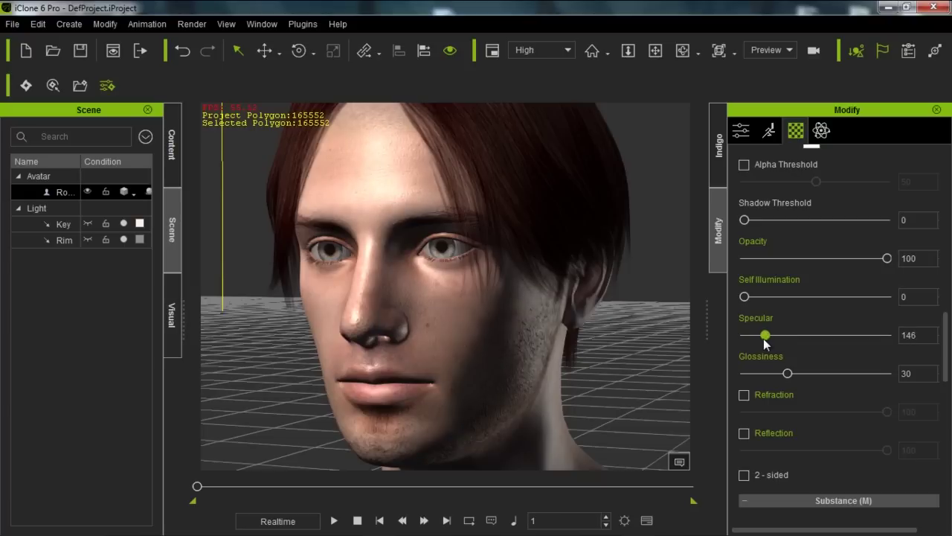
mouse_move(758, 339)
mouse_down()
mouse_move(746, 339)
mouse_move(762, 340)
mouse_up()
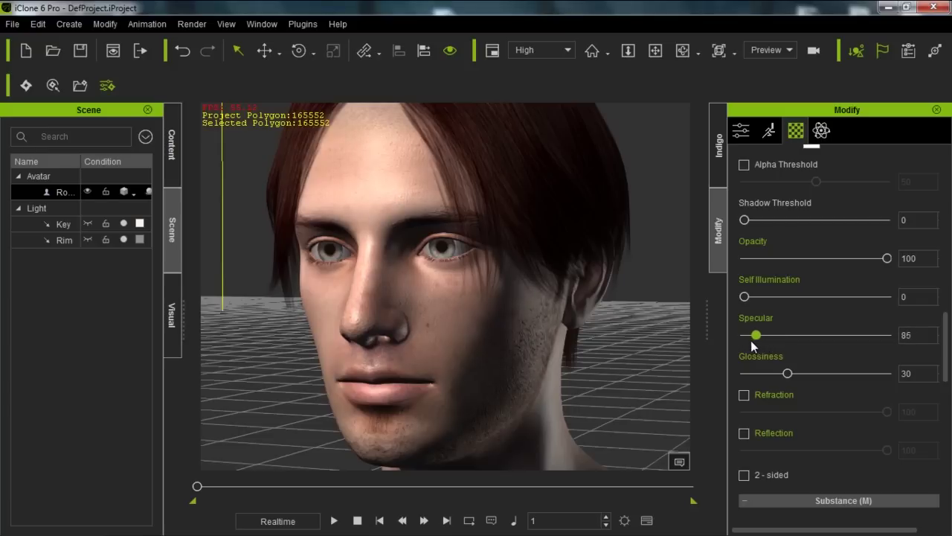
mouse_move(750, 340)
mouse_down()
mouse_move(821, 337)
mouse_move(764, 339)
mouse_up()
mouse_move(762, 338)
mouse_down()
mouse_move(784, 336)
mouse_move(762, 339)
mouse_up()
Step: Examine the face from the front and side, including a close-up of the cheek's skin and stubble detail
drag(482, 339, 517, 337)
click(510, 261)
drag(473, 257, 506, 278)
click(538, 305)
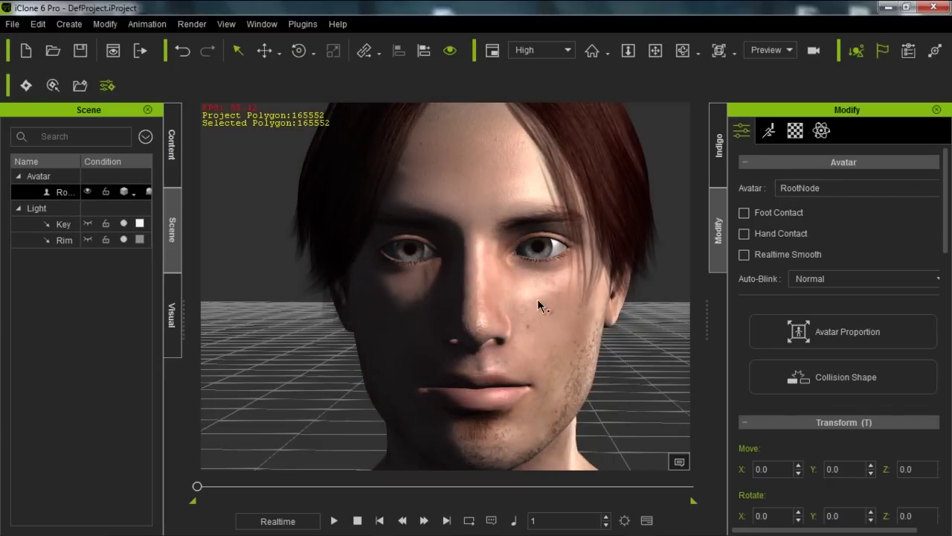
right_drag(562, 330, 485, 342)
scroll(484, 342, up, 4)
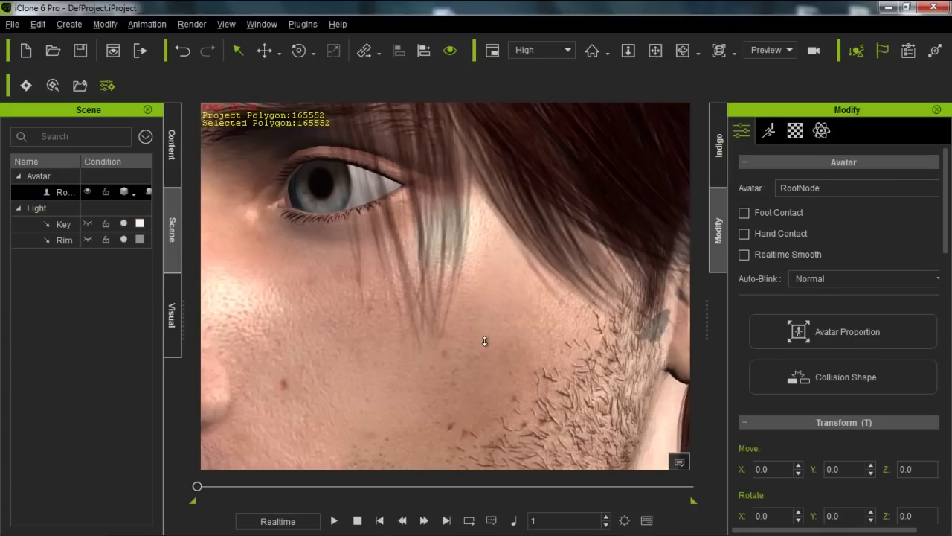
scroll(484, 342, down, 2)
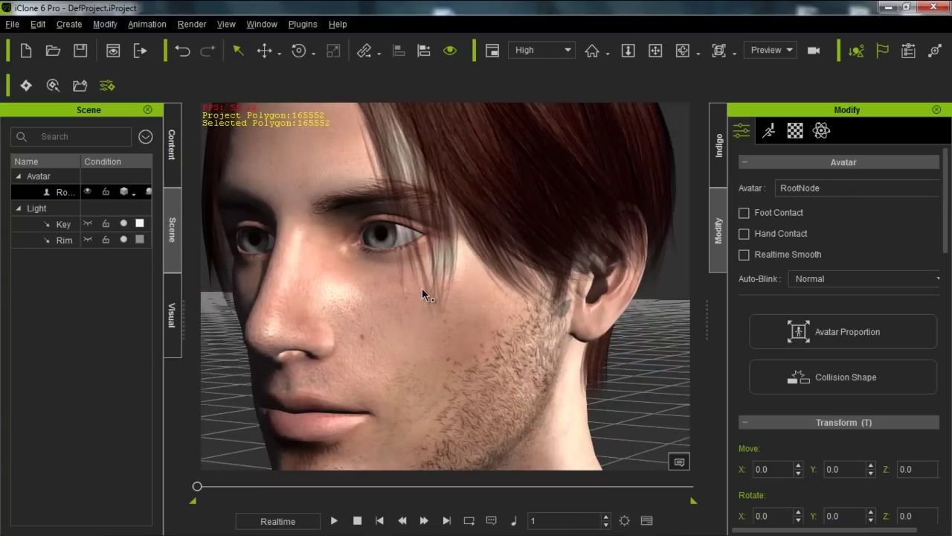
Step: Frame the avatar's head and upper shoulders in a three-quarter view for the render
scroll(421, 288, down, 5)
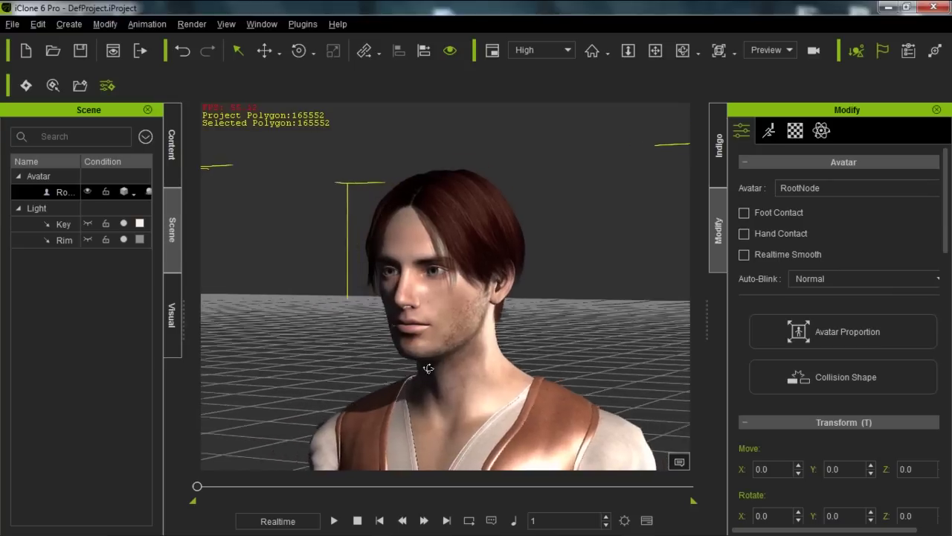
right_drag(428, 368, 523, 373)
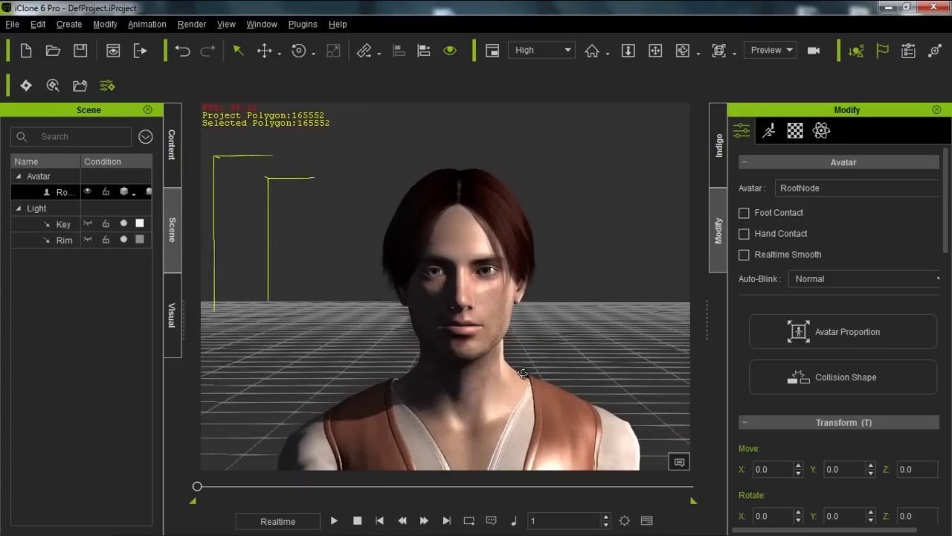
right_drag(528, 405, 494, 389)
scroll(474, 379, up, 3)
scroll(492, 385, up, 2)
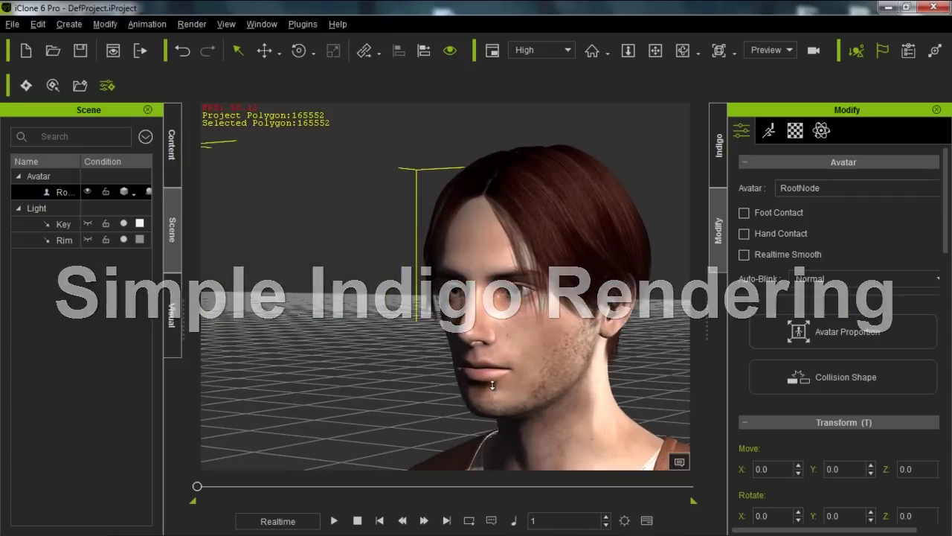
mouse_move(567, 347)
right_down()
mouse_move(554, 347)
mouse_move(565, 339)
right_up()
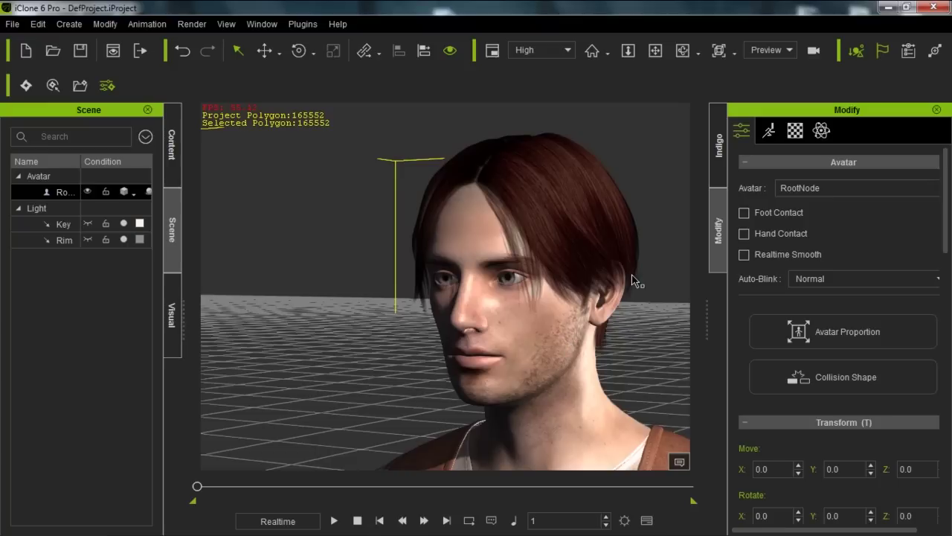
Step: Deactivate the Key and Rim lights in the Indigo render's iClone Lights list
click(717, 151)
drag(947, 224, 943, 356)
click(793, 352)
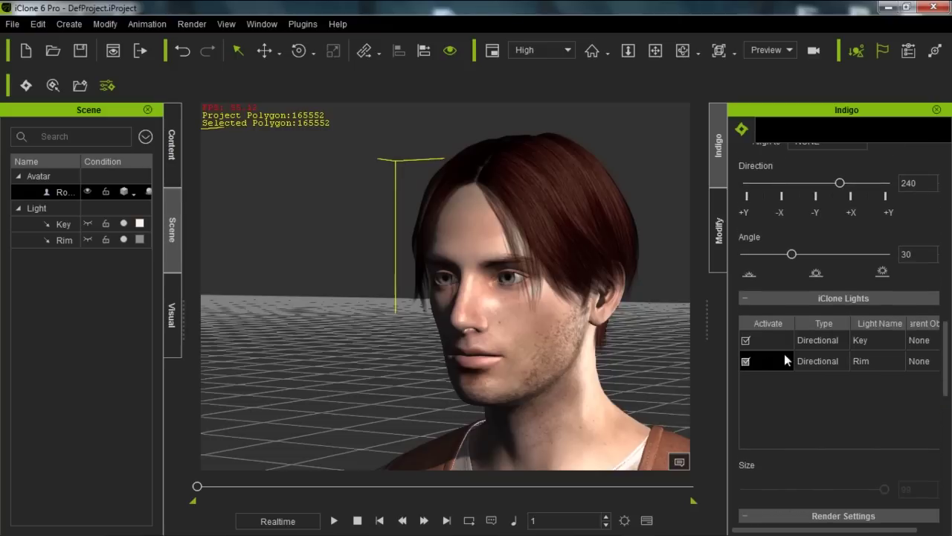
click(746, 361)
drag(945, 357, 944, 327)
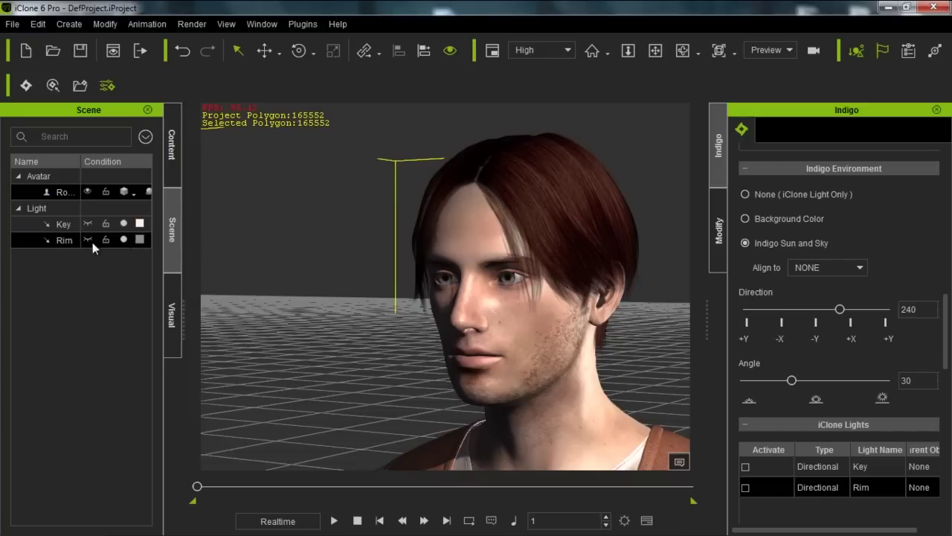
Step: Rotate the Key light so it strikes the face from the side and leaves the far half in shadow
click(65, 224)
key(e)
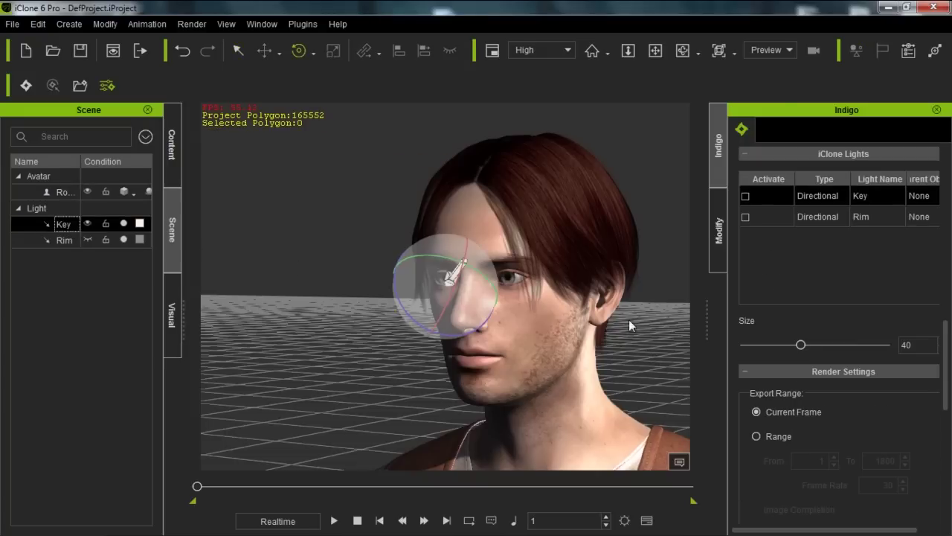
drag(494, 277, 499, 287)
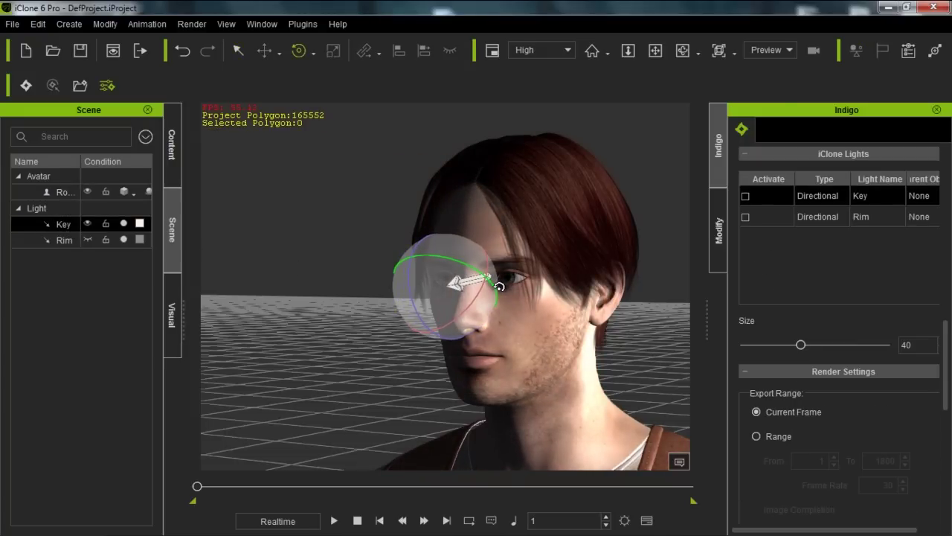
drag(499, 286, 496, 286)
key(q)
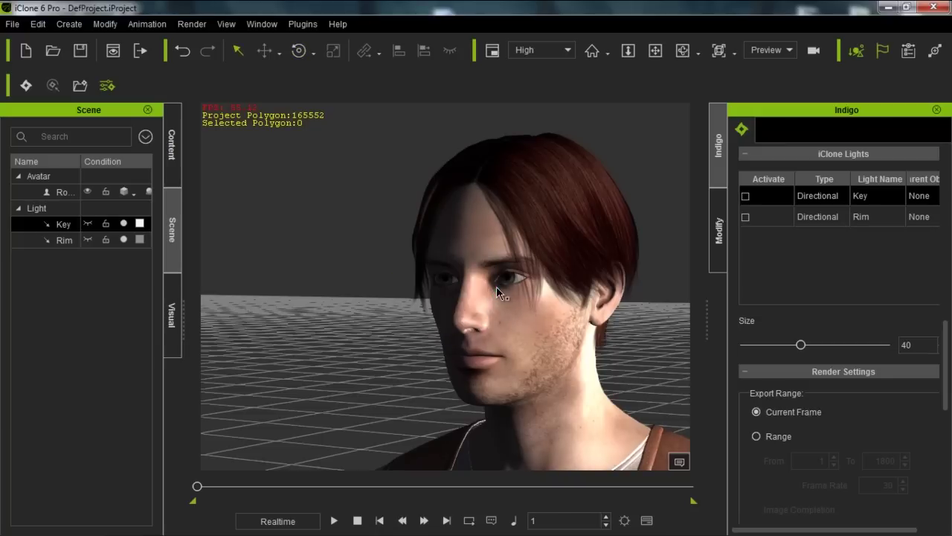
Step: Switch off the Rim light and align the Indigo Sun and Sky to the Key light
click(124, 239)
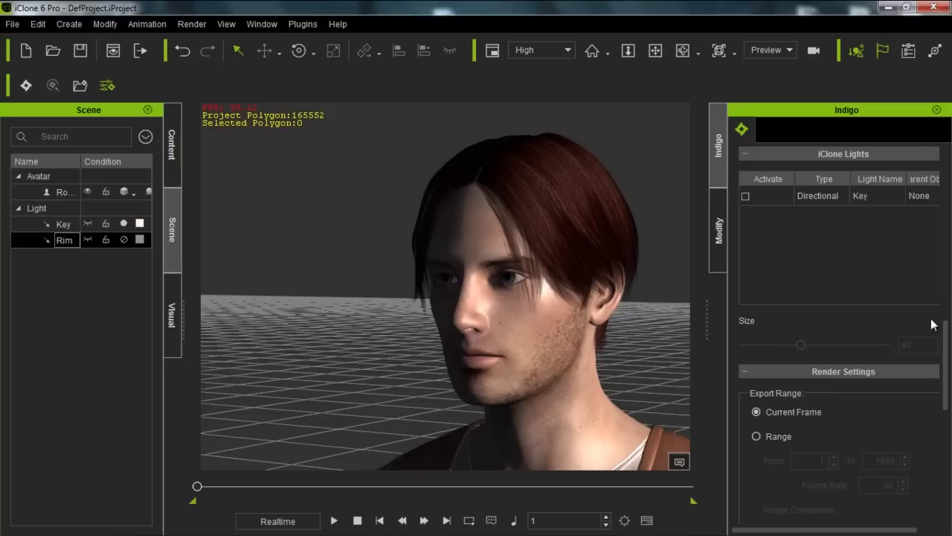
drag(946, 342, 949, 270)
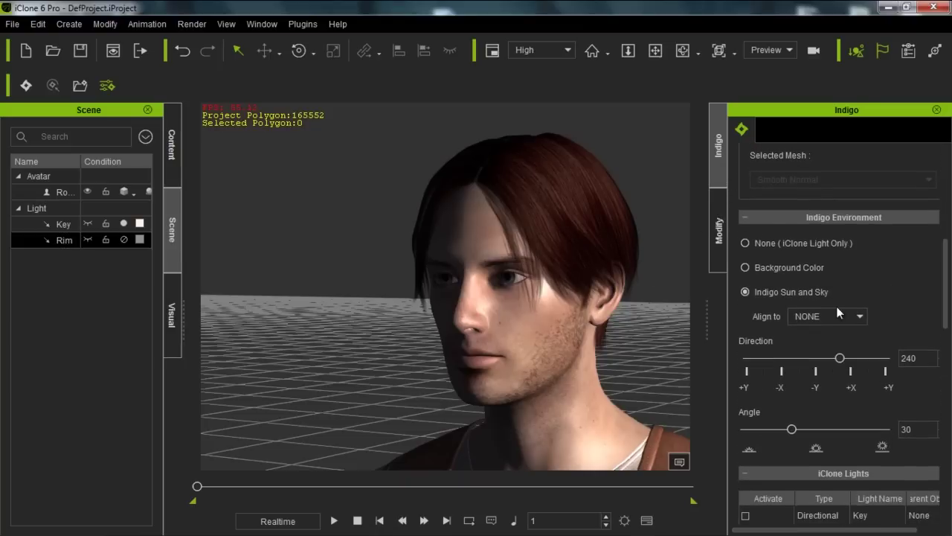
click(819, 316)
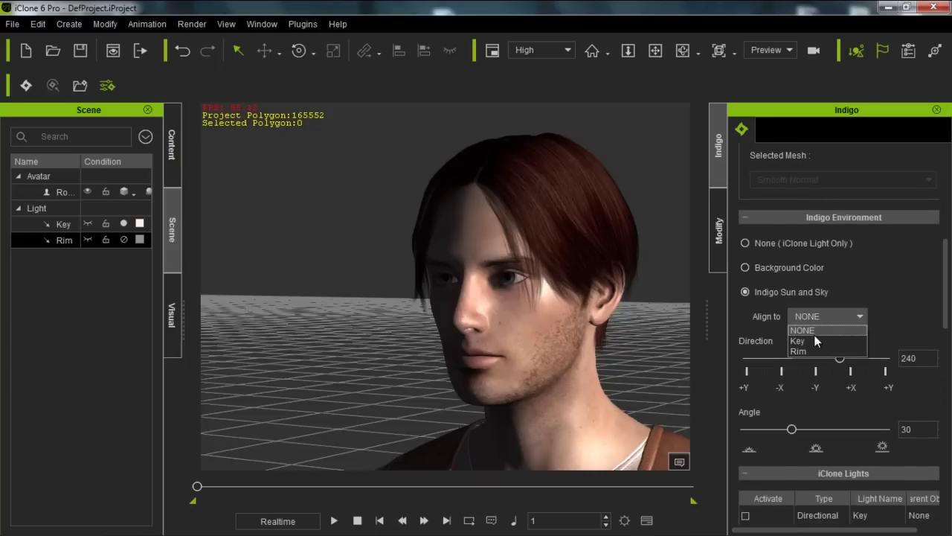
click(809, 341)
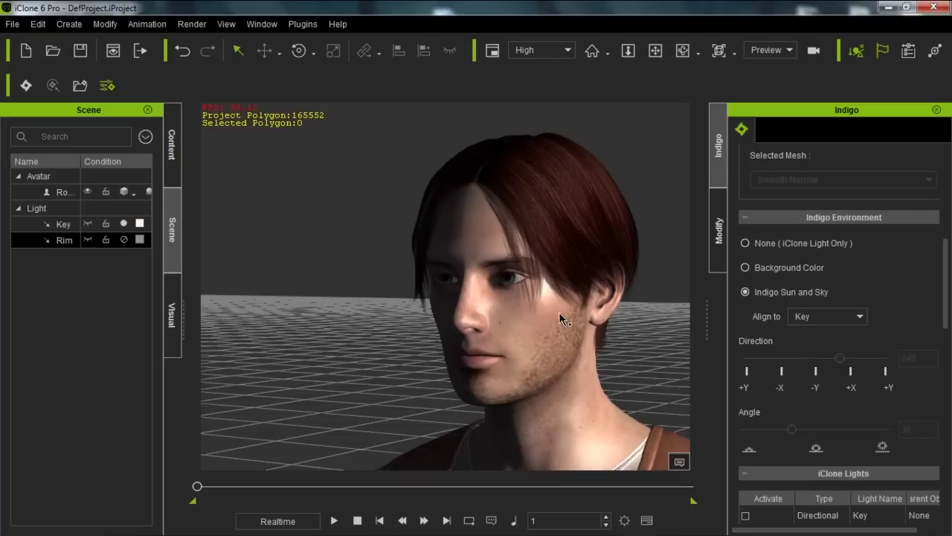
Step: Turn the view slightly towards the front of the face and fine-tune the Key light's rotation
right_drag(577, 369, 613, 344)
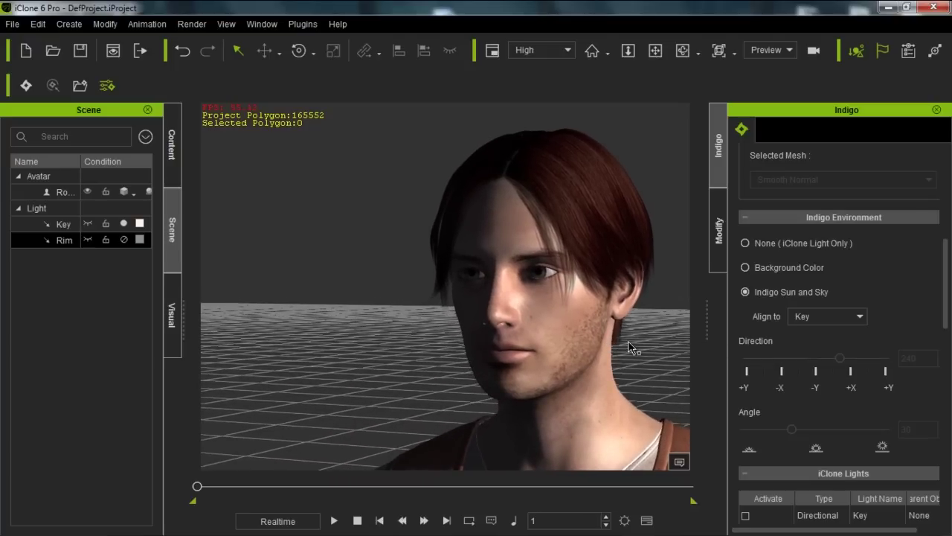
key(e)
click(63, 224)
mouse_move(493, 272)
mouse_down()
mouse_move(471, 269)
mouse_move(479, 282)
mouse_up()
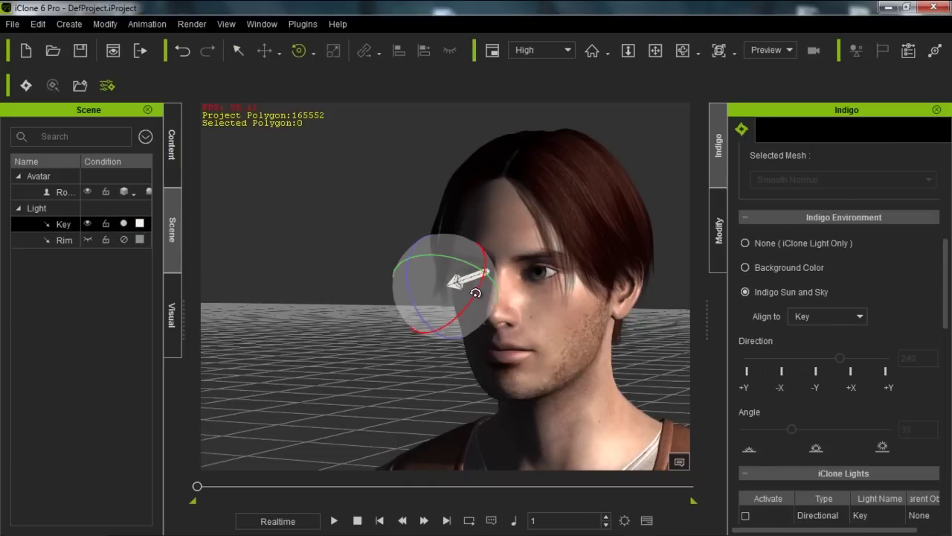
drag(482, 290, 483, 281)
key(q)
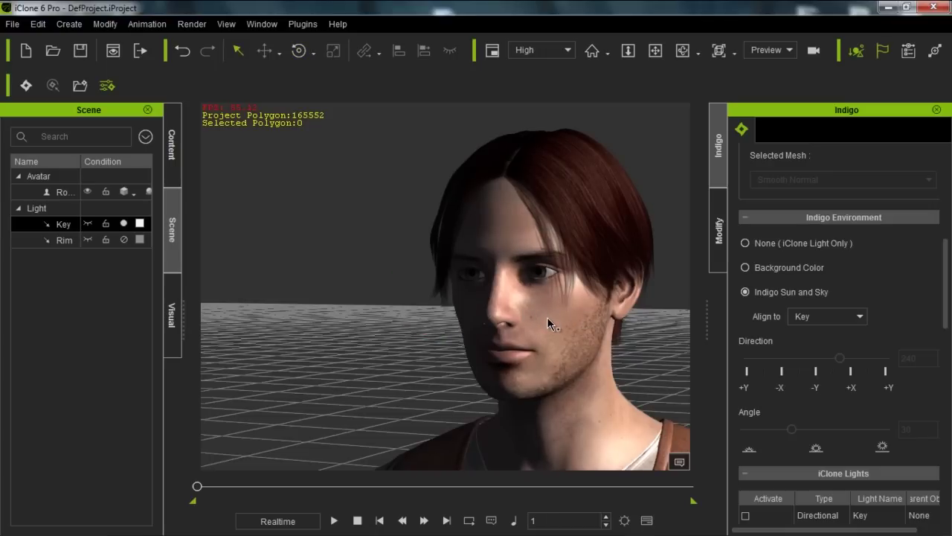
Step: Render the scene in Indigo RT, set the Background Settings sun azimuth to -20°, and check the shadows and skin up close
click(26, 85)
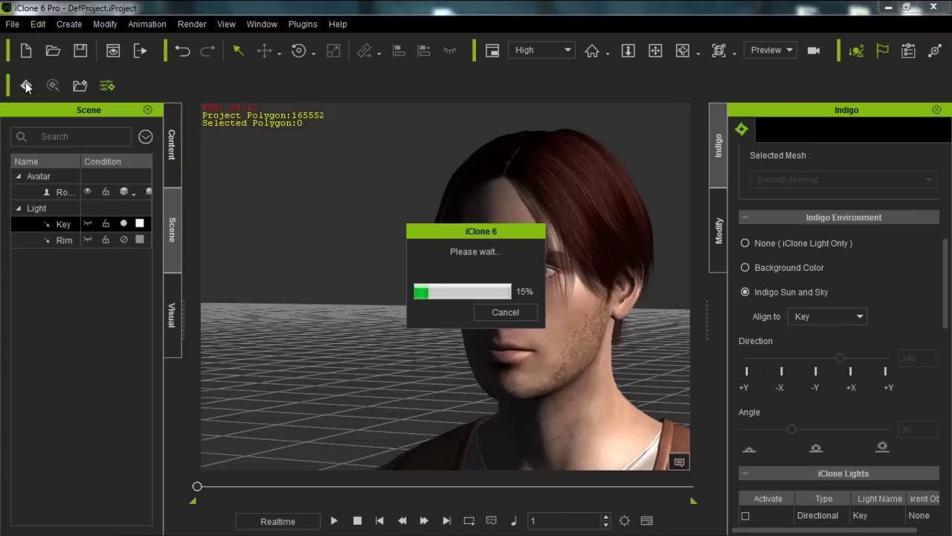
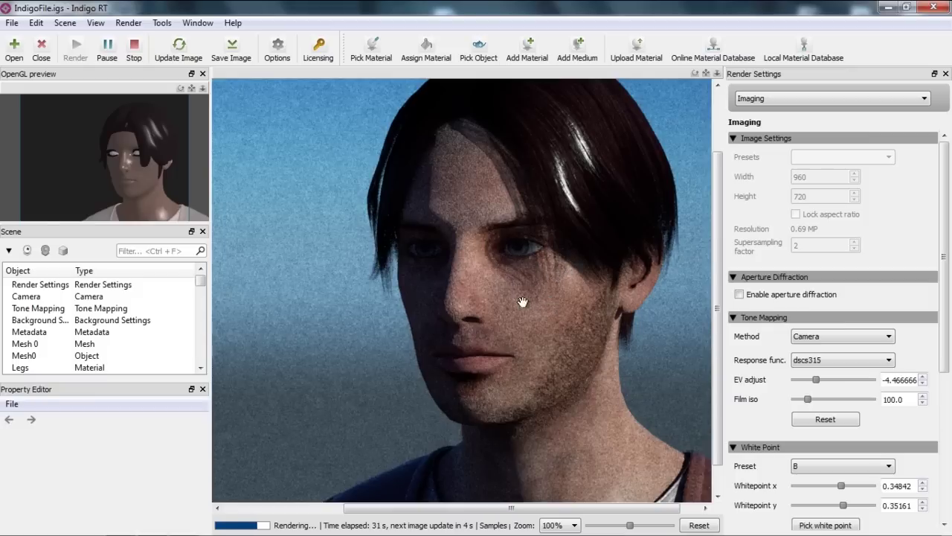
click(45, 320)
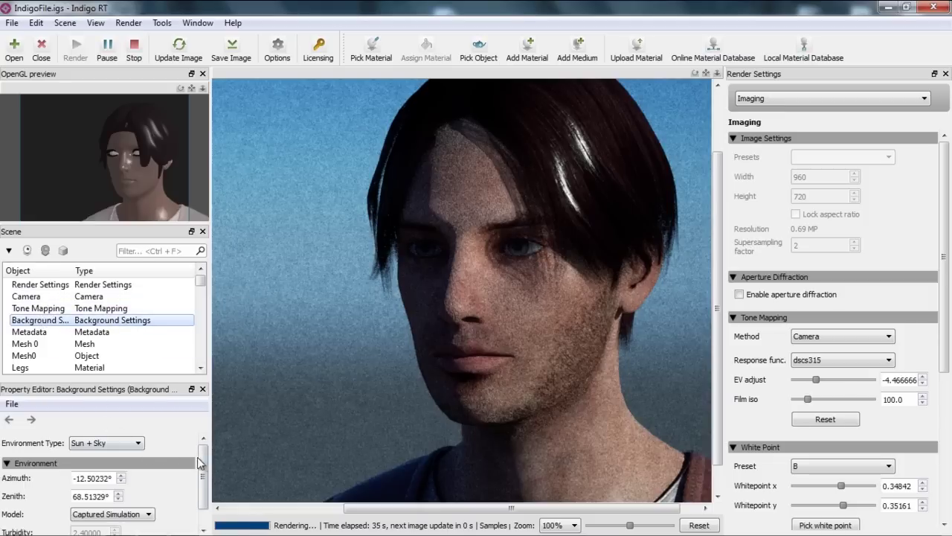
drag(205, 457, 204, 480)
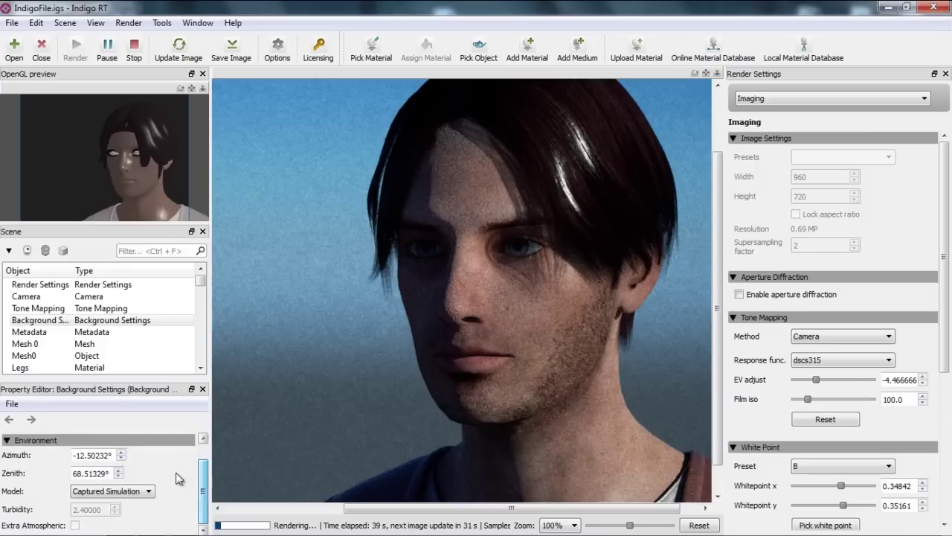
drag(96, 456, 45, 456)
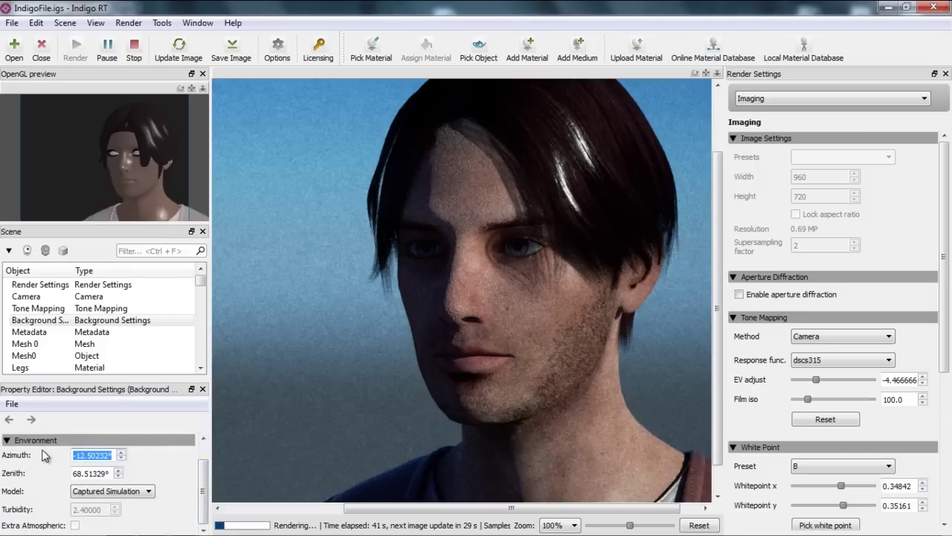
text(-20)
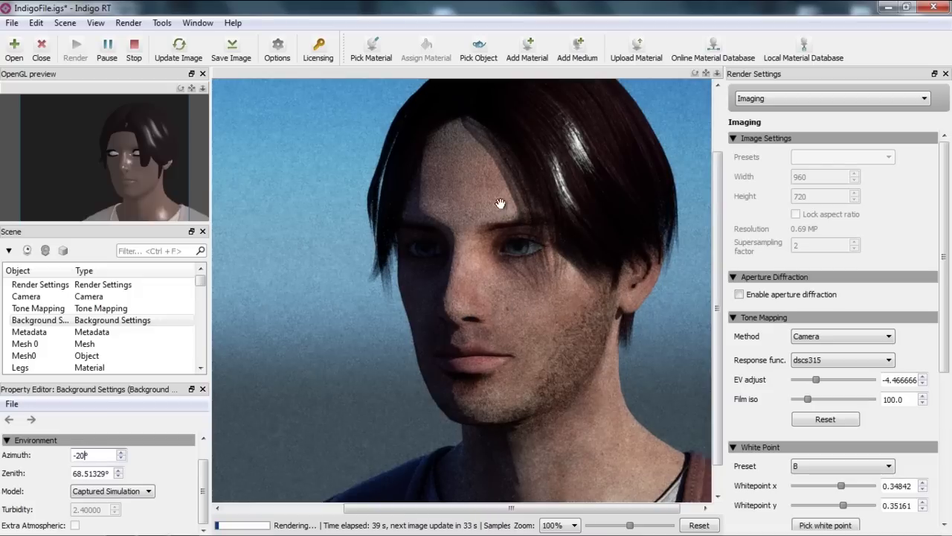
scroll(538, 345, up, 1)
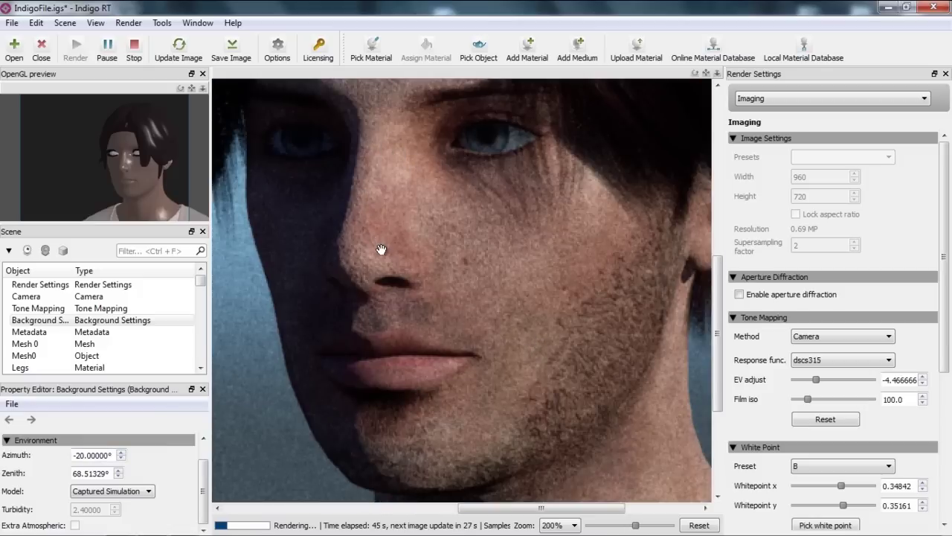
scroll(429, 215, down, 2)
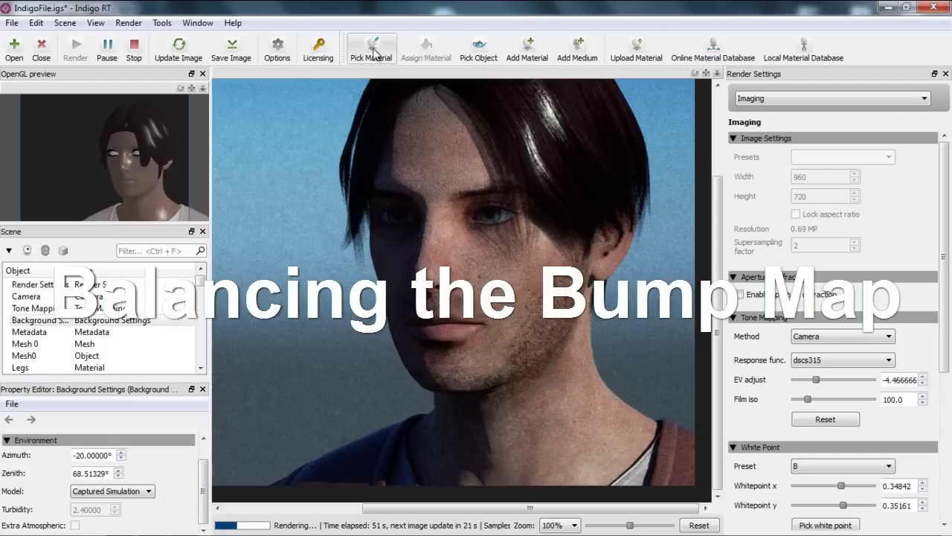
Step: Pick the Face material on the render and examine its Phong and bump settings alongside a close-up of the skin
click(502, 266)
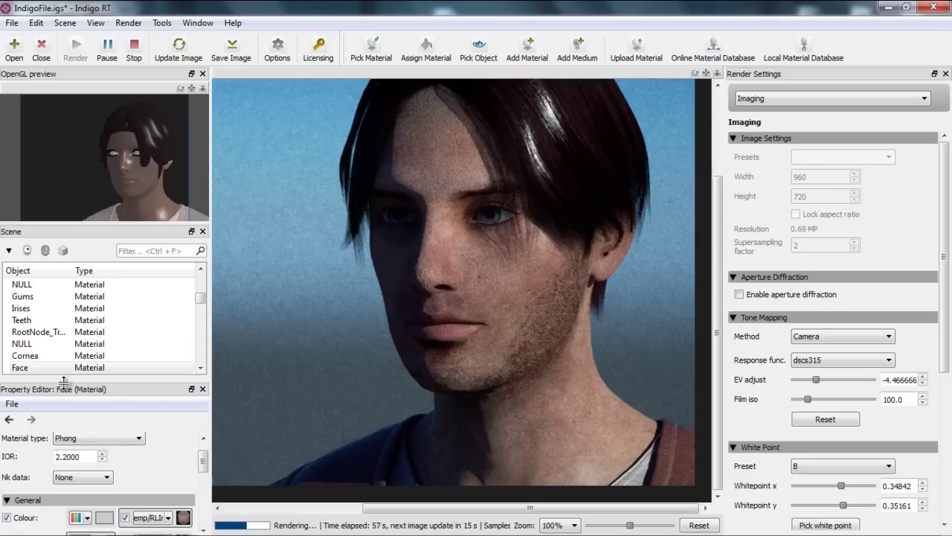
scroll(203, 460, up, 1)
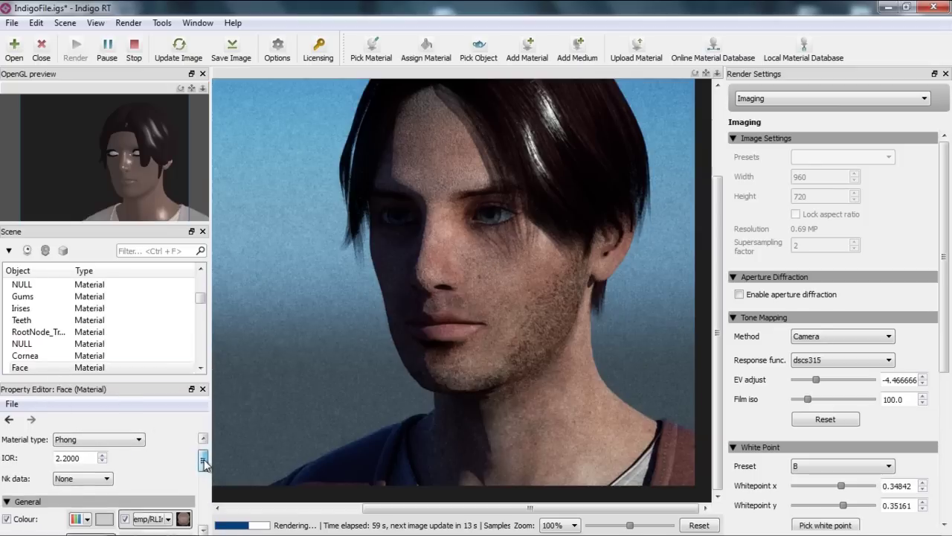
scroll(203, 455, down, 2)
scroll(206, 458, up, 2)
mouse_move(206, 460)
mouse_down()
mouse_move(203, 510)
mouse_move(201, 462)
mouse_up()
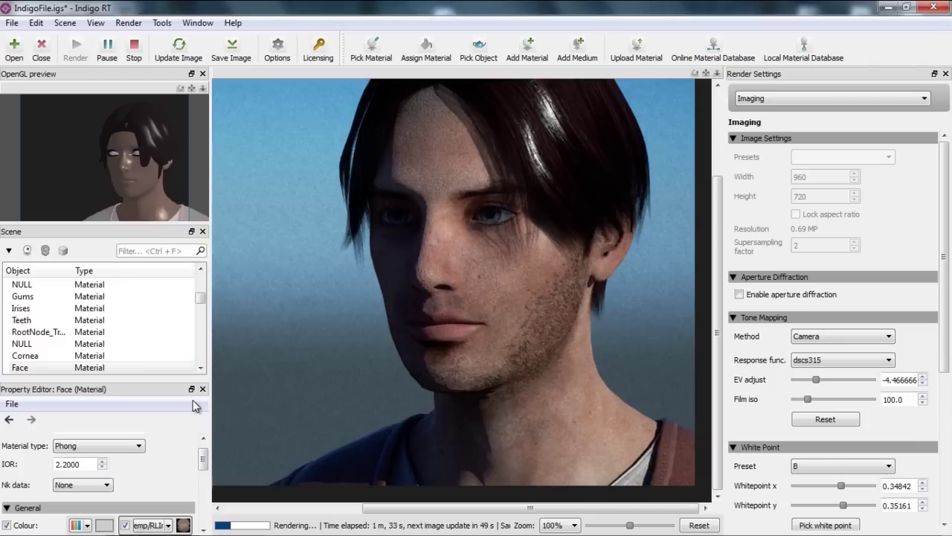
drag(202, 461, 202, 506)
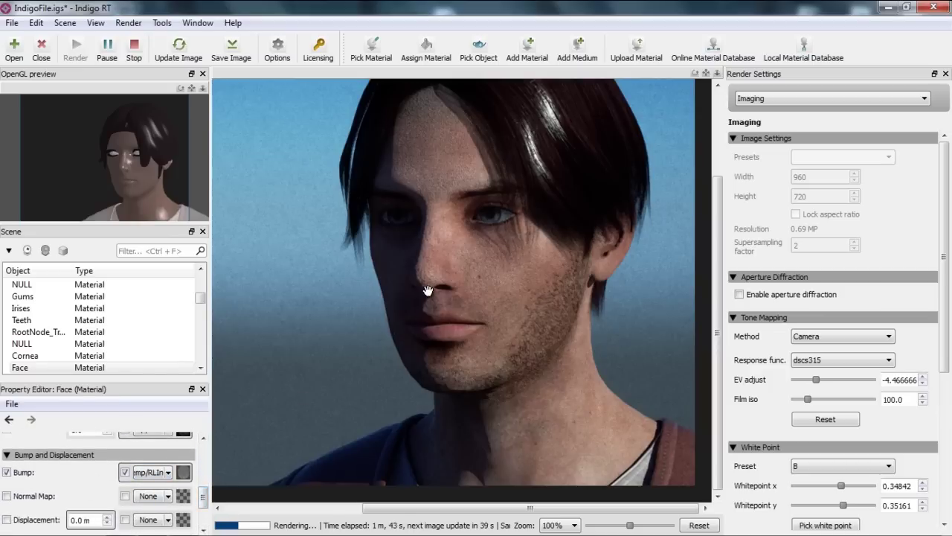
scroll(467, 314, up, 1)
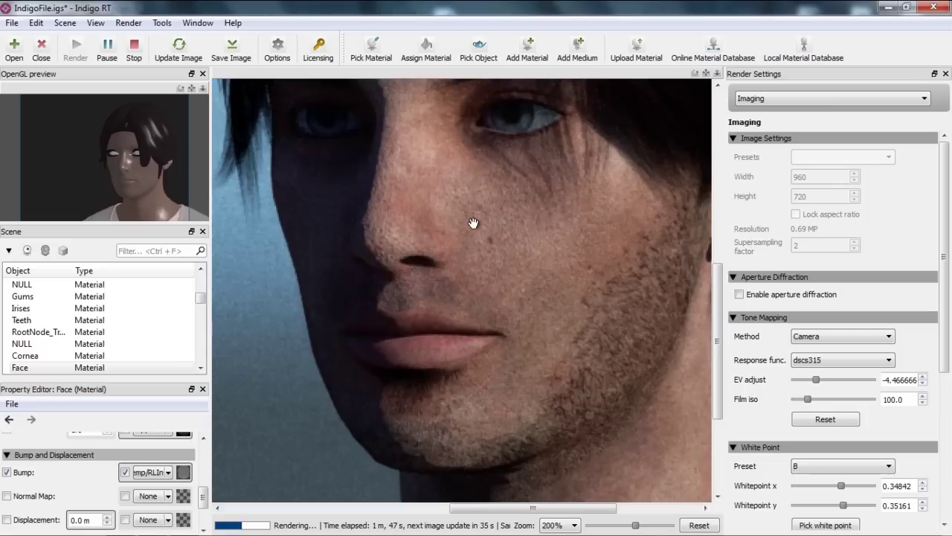
scroll(456, 225, down, 1)
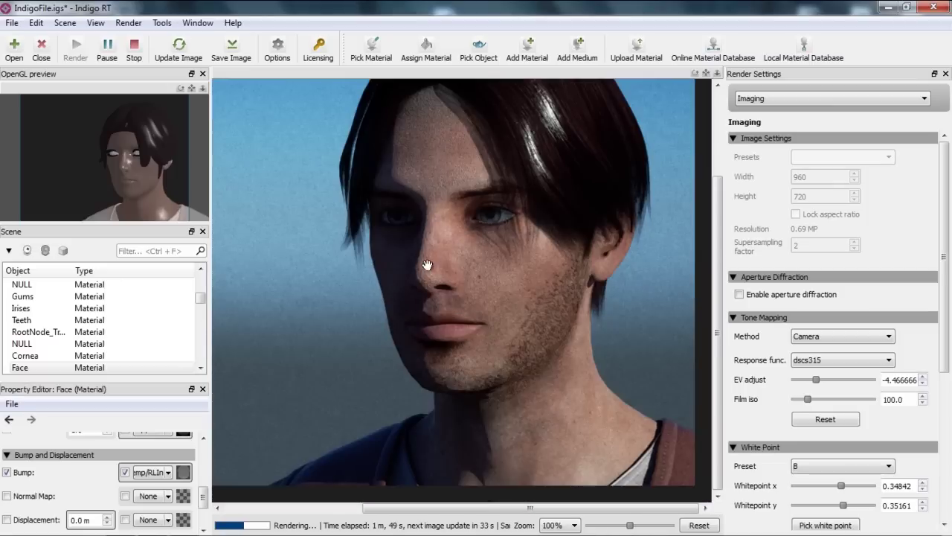
scroll(482, 287, up, 1)
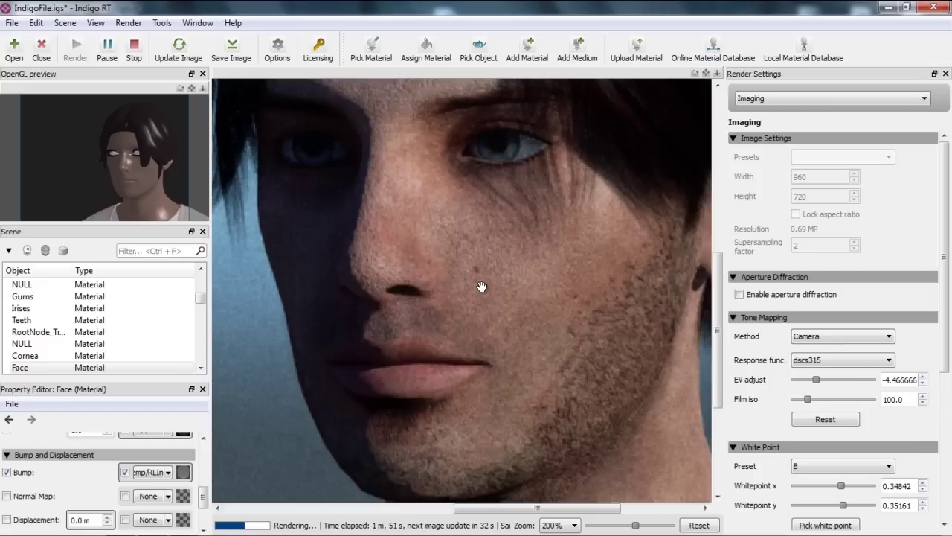
scroll(444, 233, down, 1)
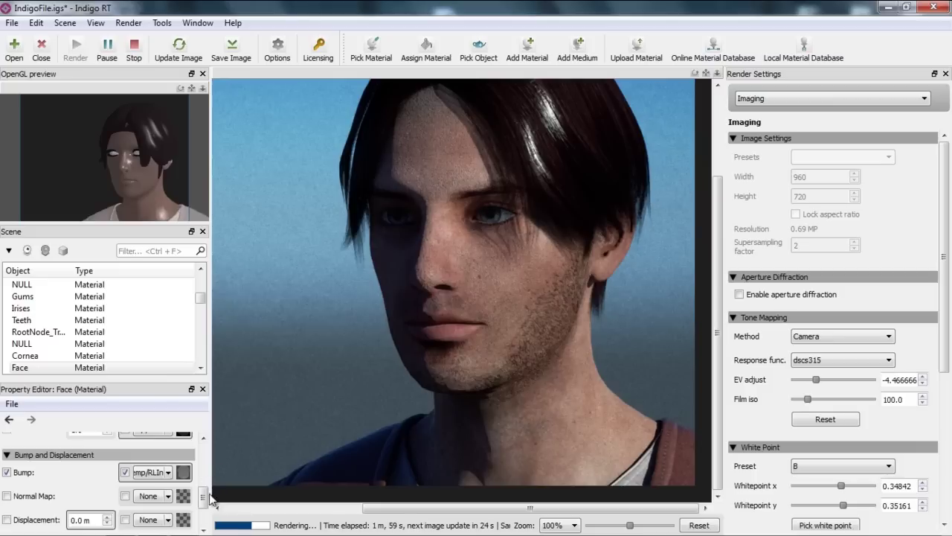
Step: Set the Face material's Exponent to 500
mouse_move(202, 497)
mouse_down()
mouse_move(193, 463)
mouse_move(213, 506)
mouse_move(193, 490)
mouse_up()
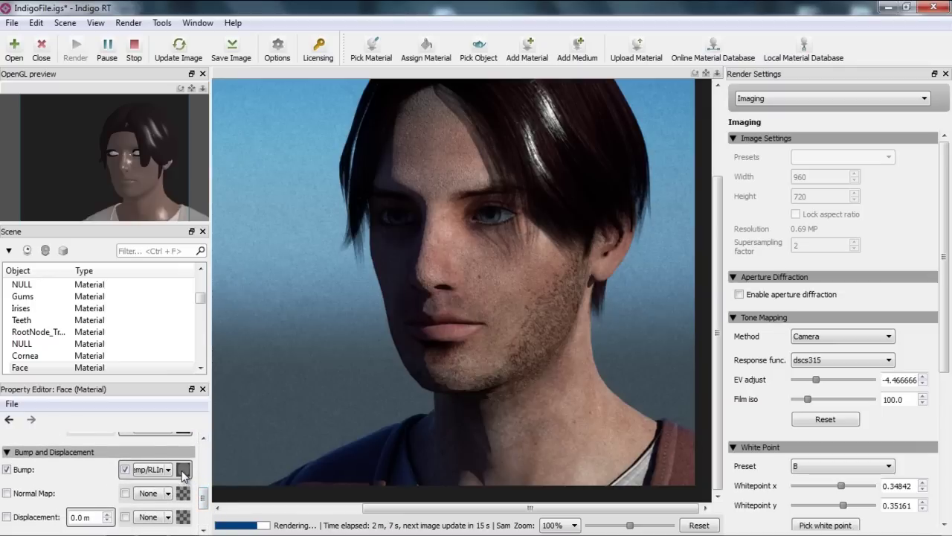
mouse_move(205, 497)
mouse_down()
mouse_move(209, 448)
mouse_move(205, 479)
mouse_up()
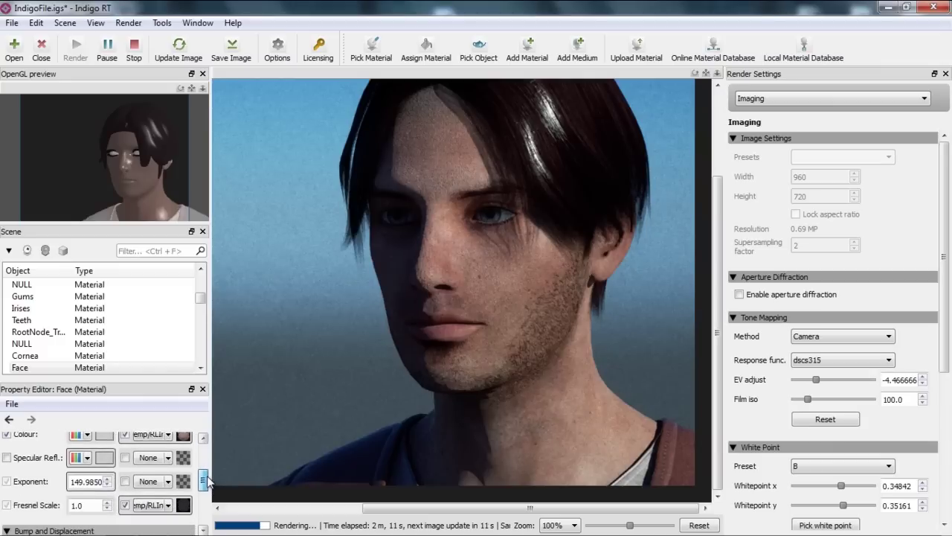
double_click(99, 478)
text(149.5)
key(Return)
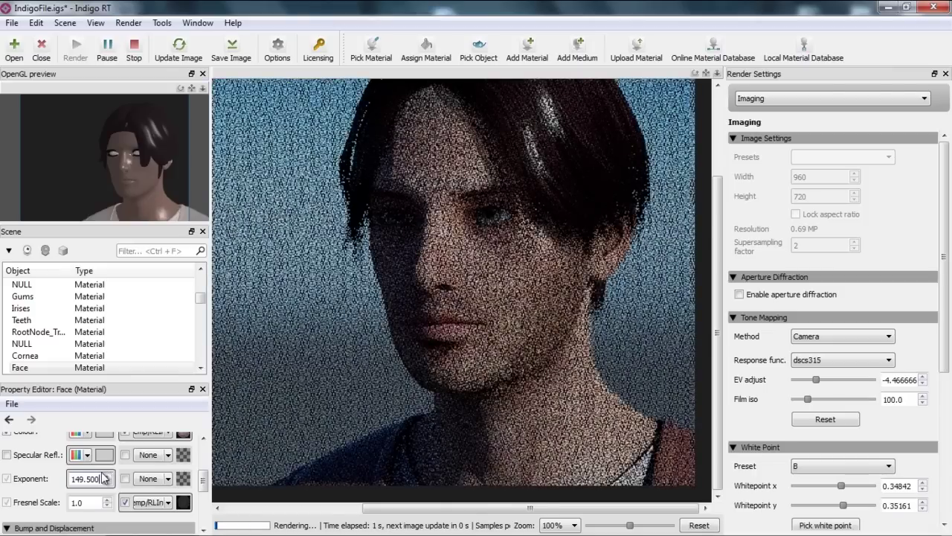
double_click(99, 478)
text(148.5)
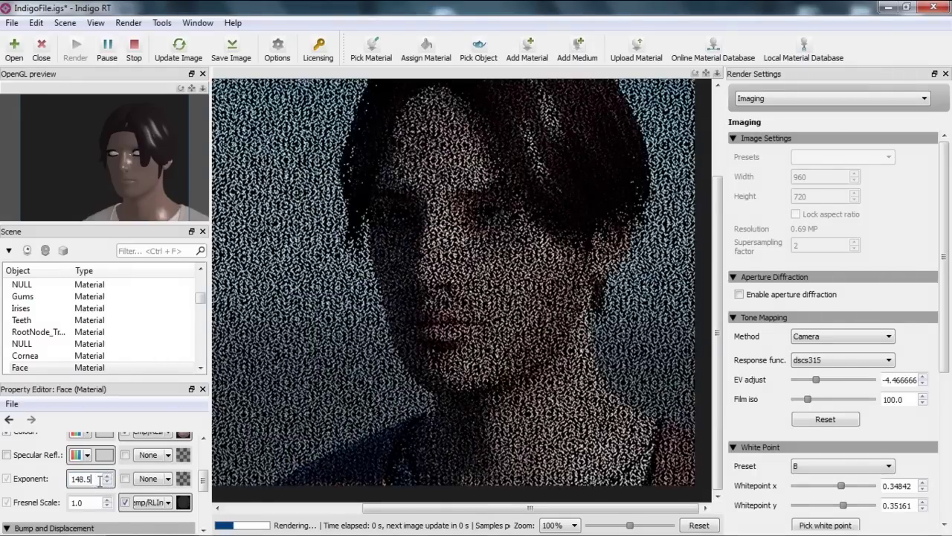
key(Return)
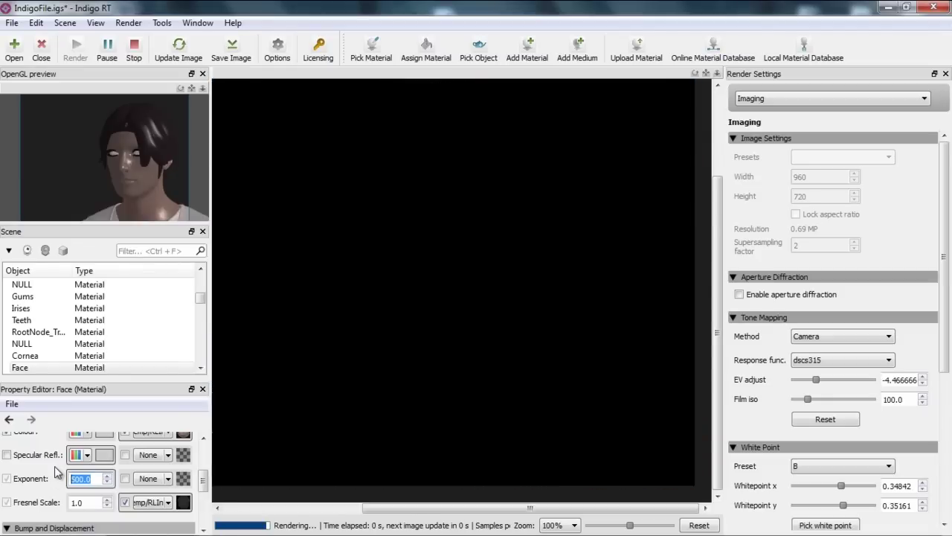
Step: Set the Face material's IOR to 3
drag(203, 486, 203, 458)
double_click(67, 479)
text(3)
key(Return)
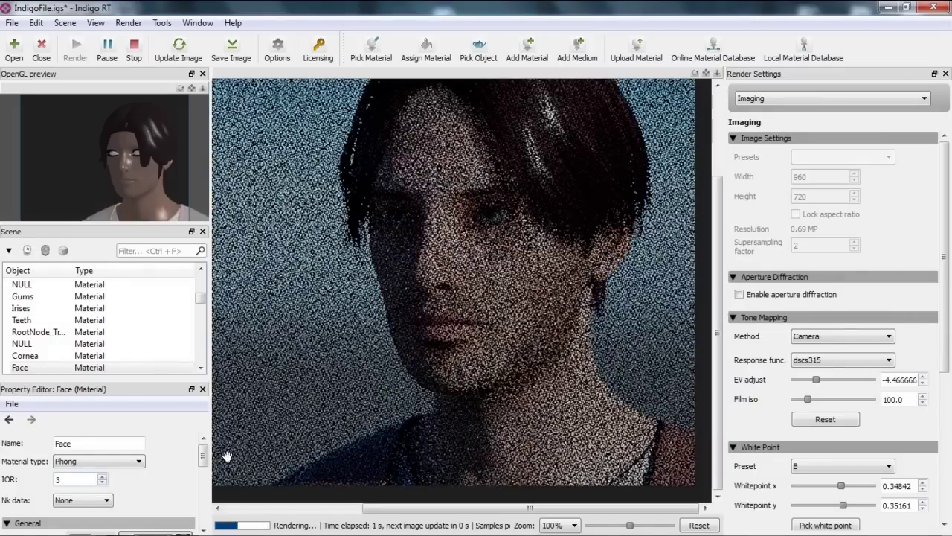
Step: Set the Scale (b) of the Face bump texture to 0.002 m and check the skin and stubble up close
drag(205, 455, 208, 469)
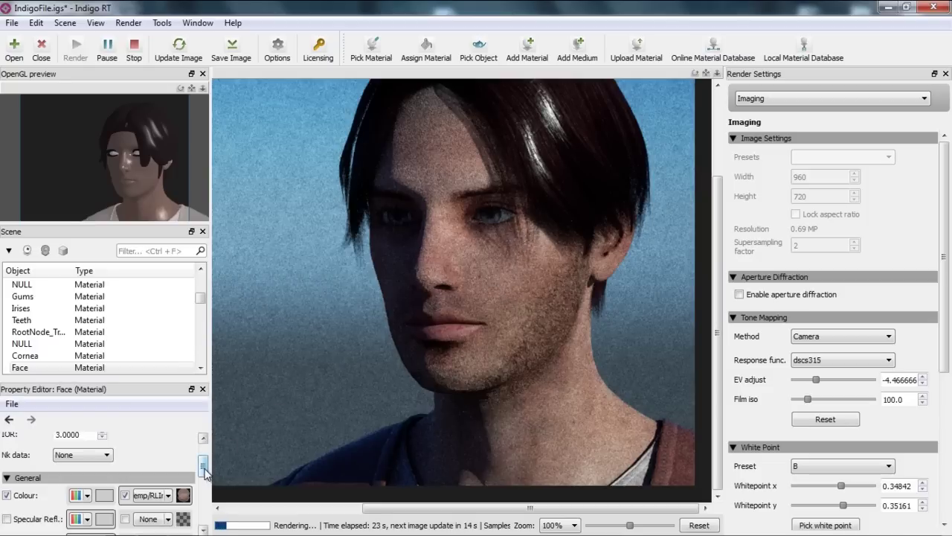
scroll(204, 470, down, 3)
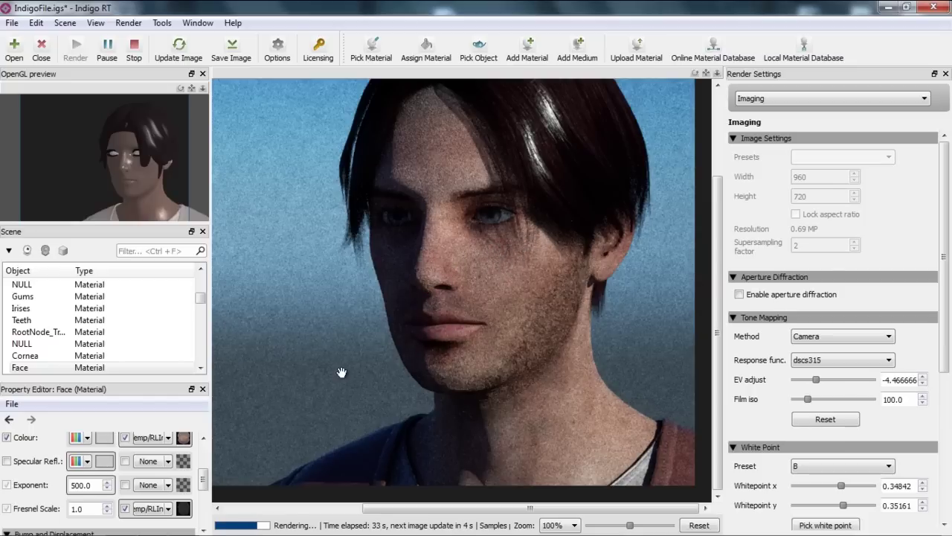
drag(205, 478, 204, 496)
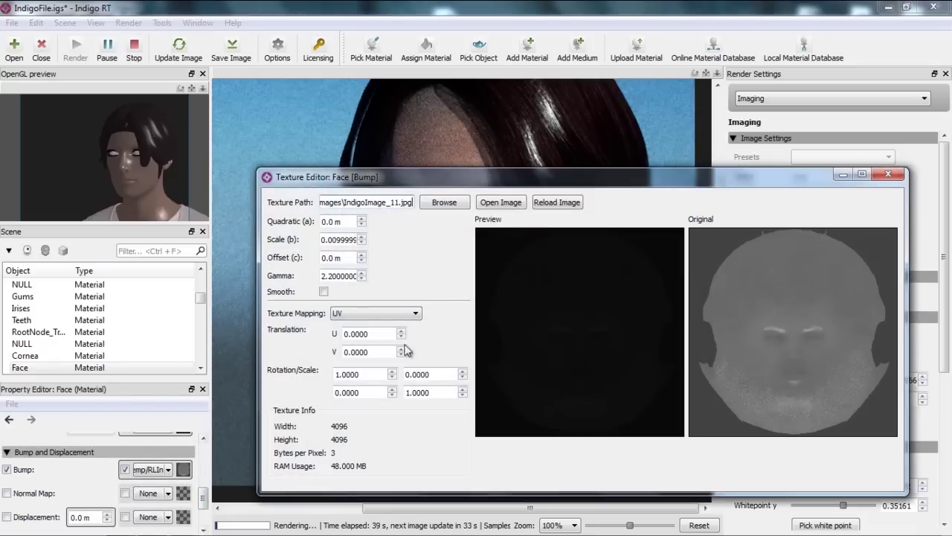
drag(468, 179, 570, 283)
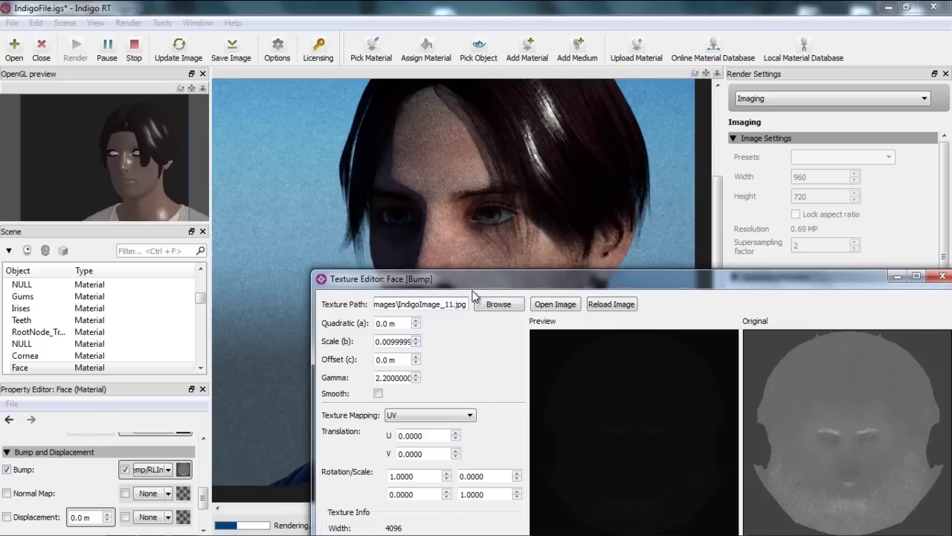
drag(479, 279, 491, 338)
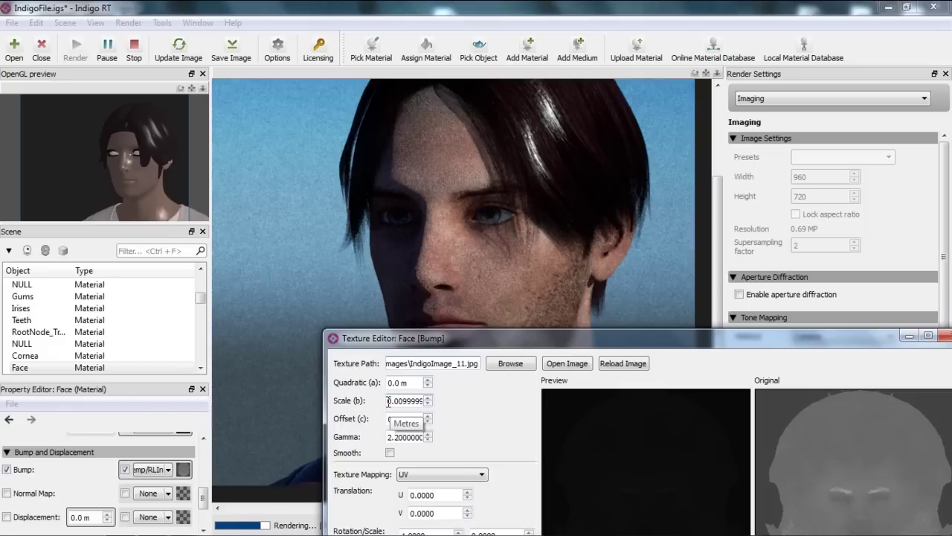
drag(387, 403, 445, 401)
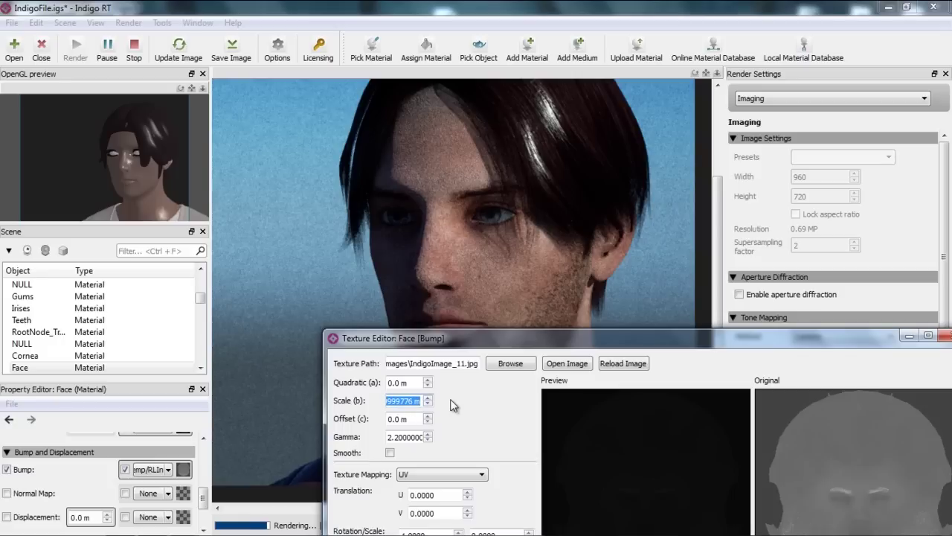
text(0.002)
key(Return)
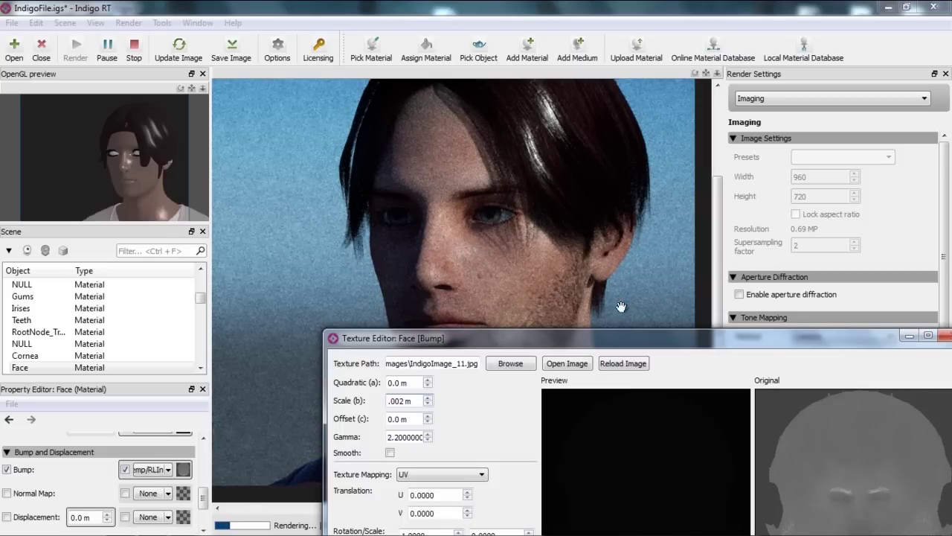
drag(713, 344, 563, 329)
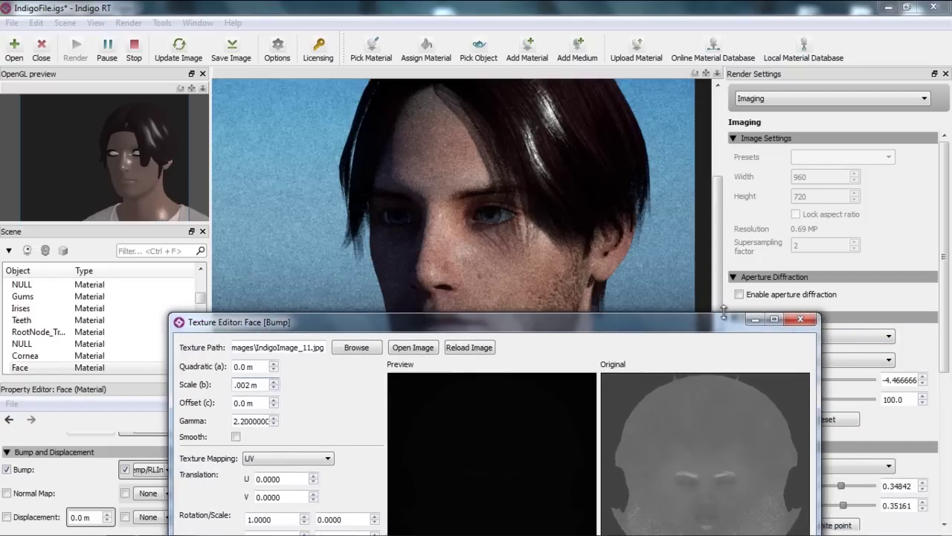
click(800, 321)
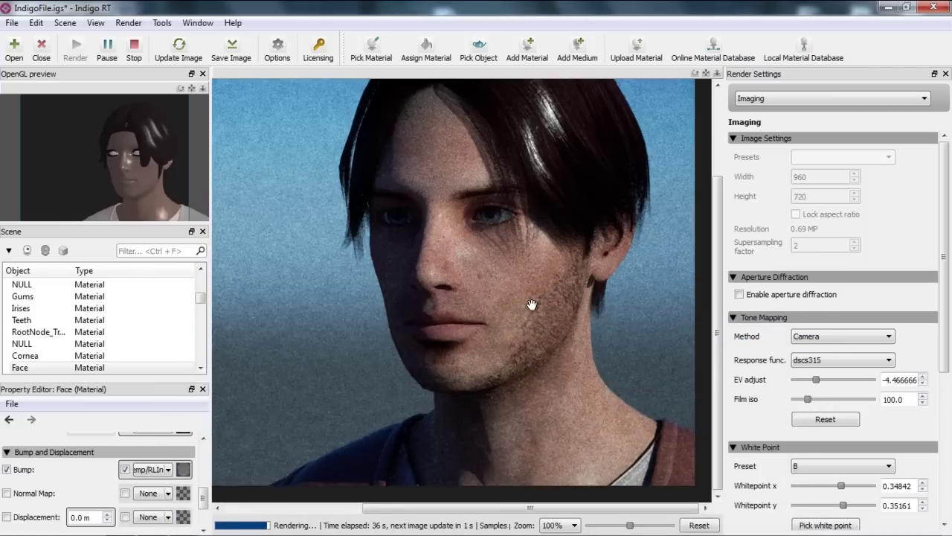
scroll(497, 290, up, 2)
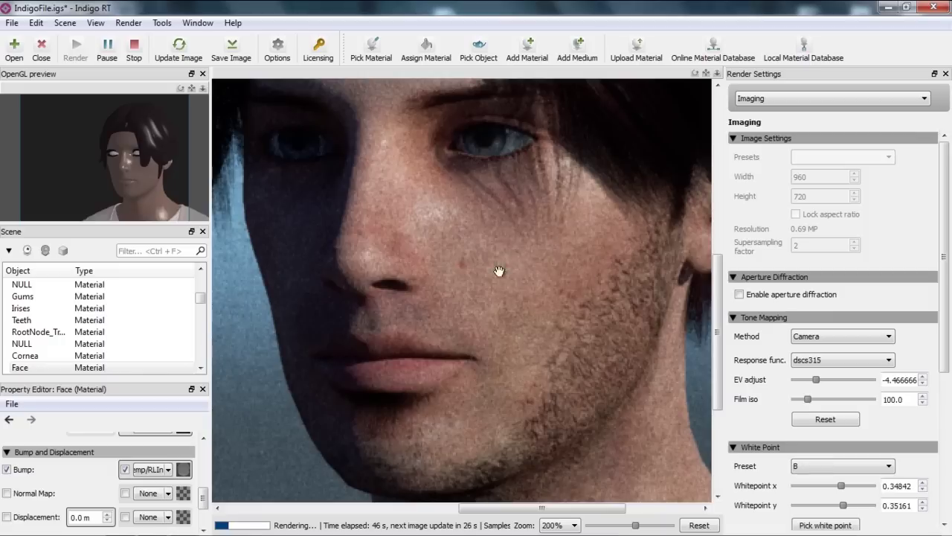
scroll(519, 245, down, 1)
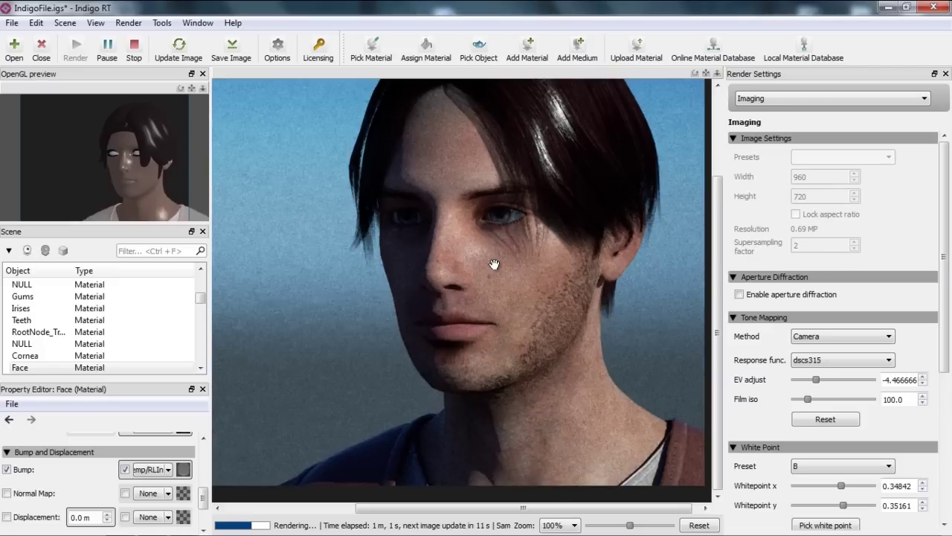
Step: Try a Scale (b) of 0.0005 m on the Face bump texture and inspect the rendered skin up close
click(183, 475)
drag(476, 322, 634, 252)
drag(415, 314, 375, 317)
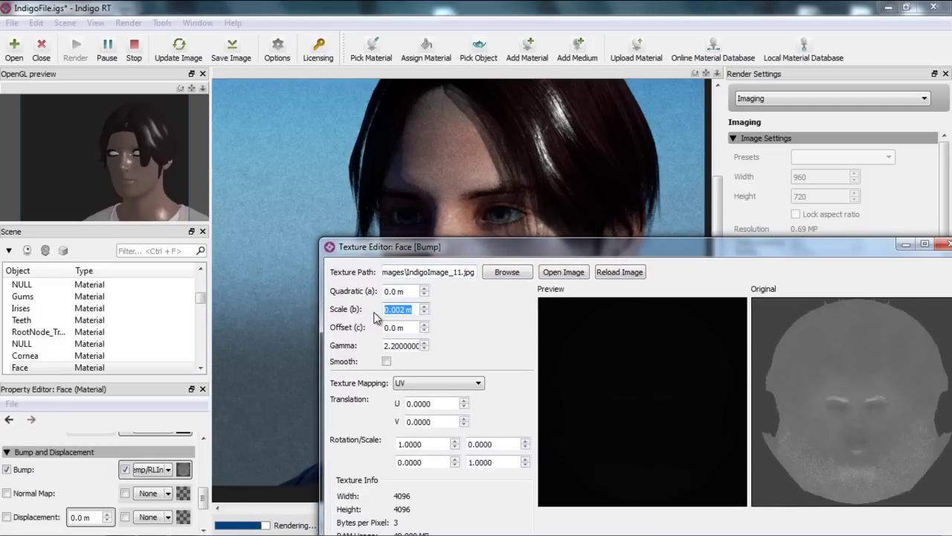
text(0.000)
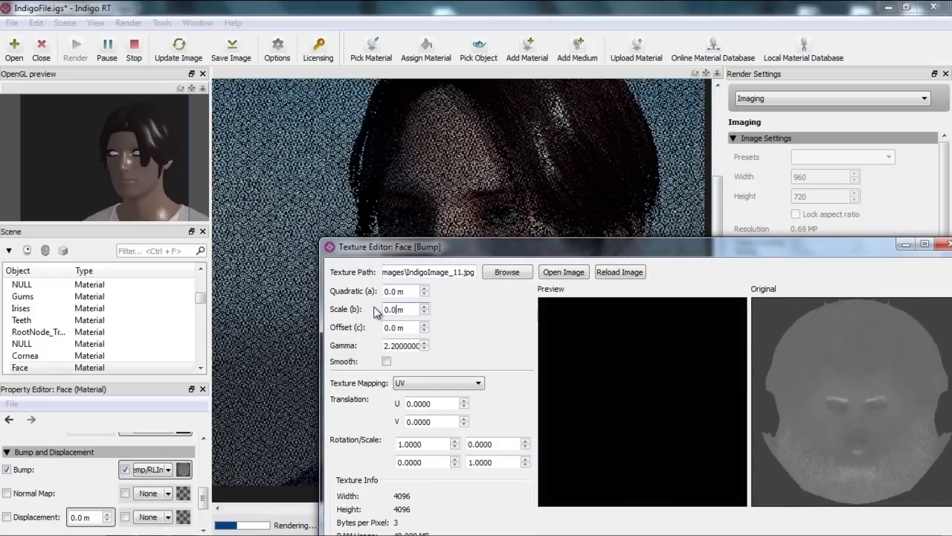
text(5)
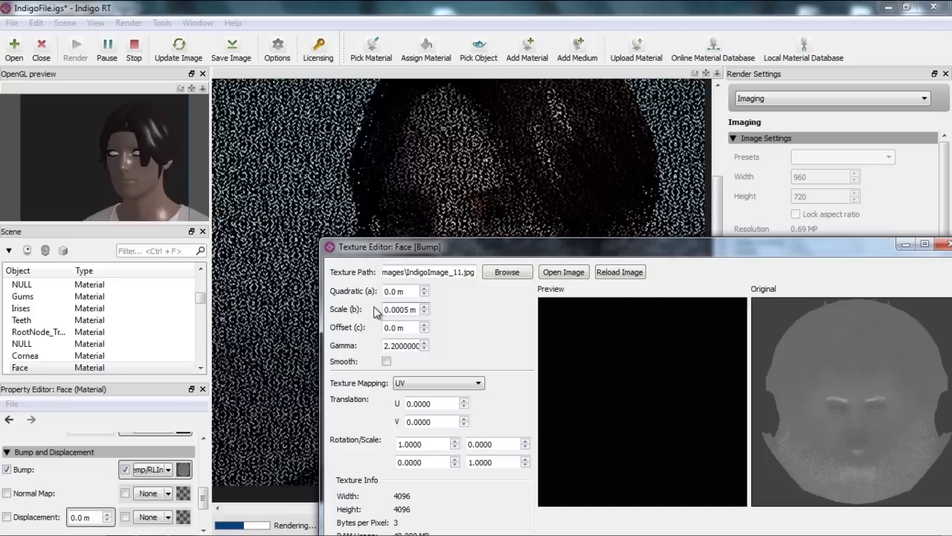
drag(818, 245, 750, 336)
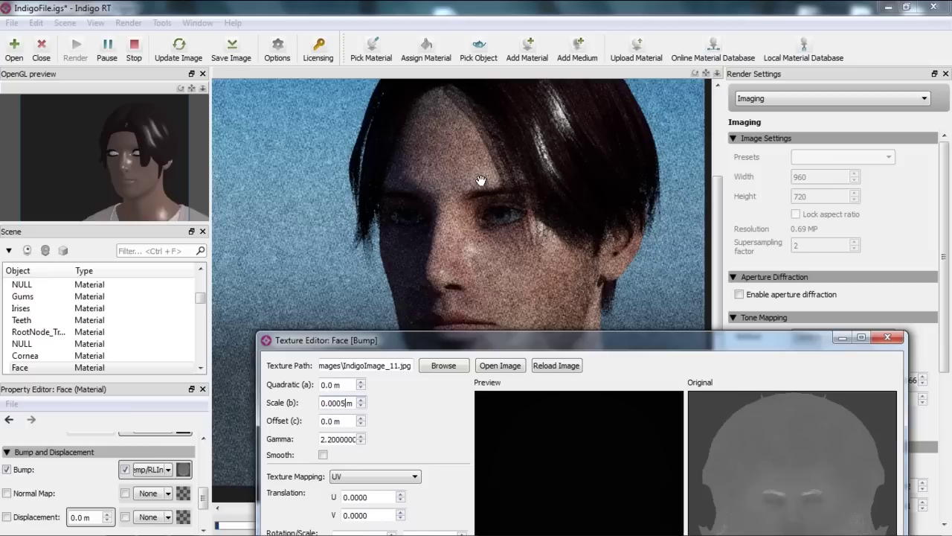
click(888, 337)
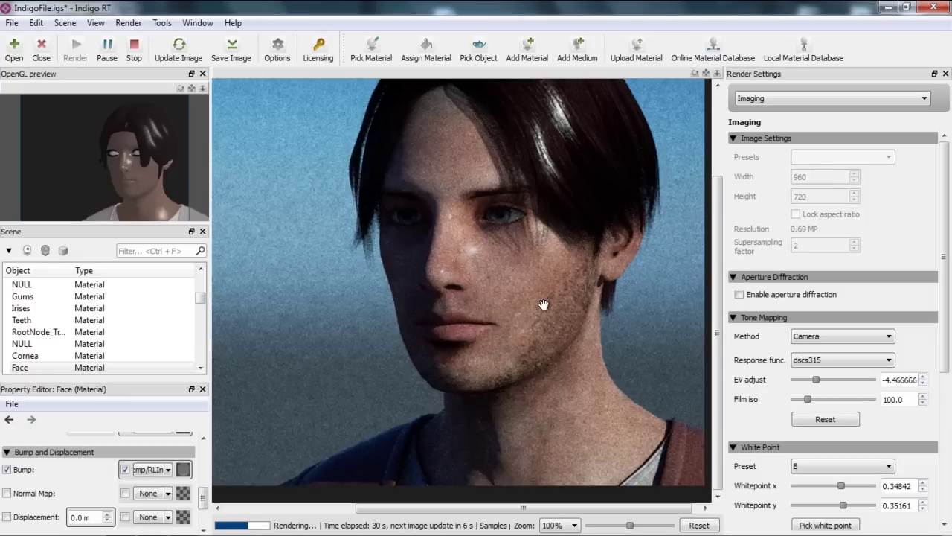
scroll(544, 307, up, 2)
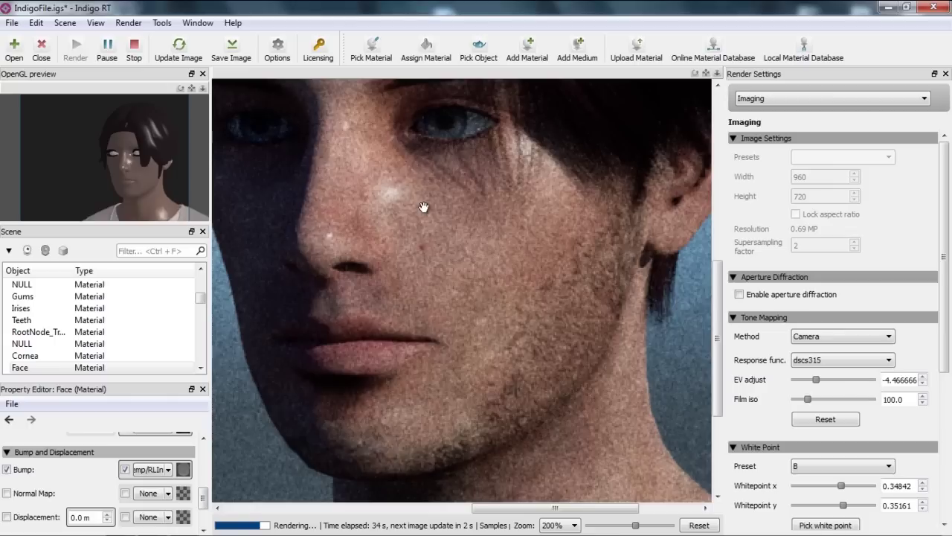
scroll(506, 186, down, 2)
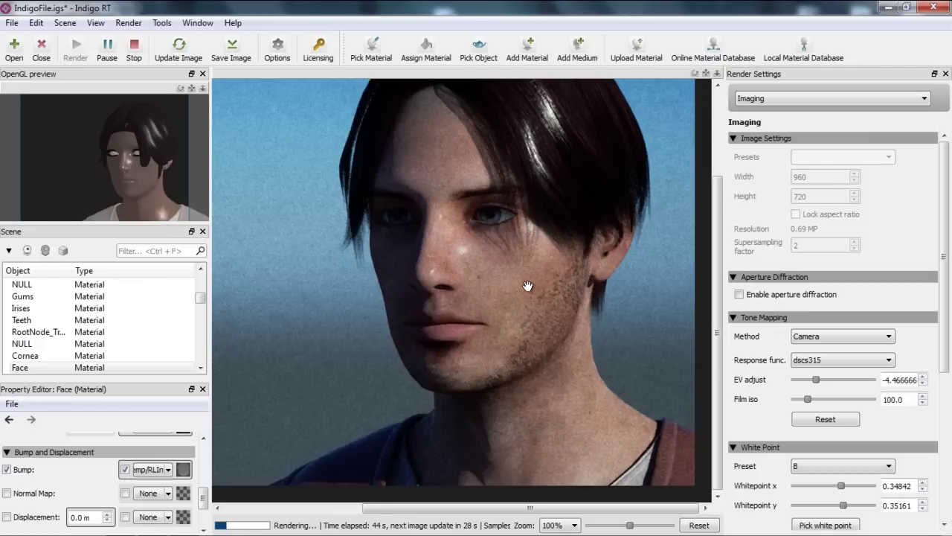
Step: Return the Face bump texture's Scale (b) to 0.002 m and close its texture editor
click(183, 470)
drag(352, 402, 295, 403)
text(0.002)
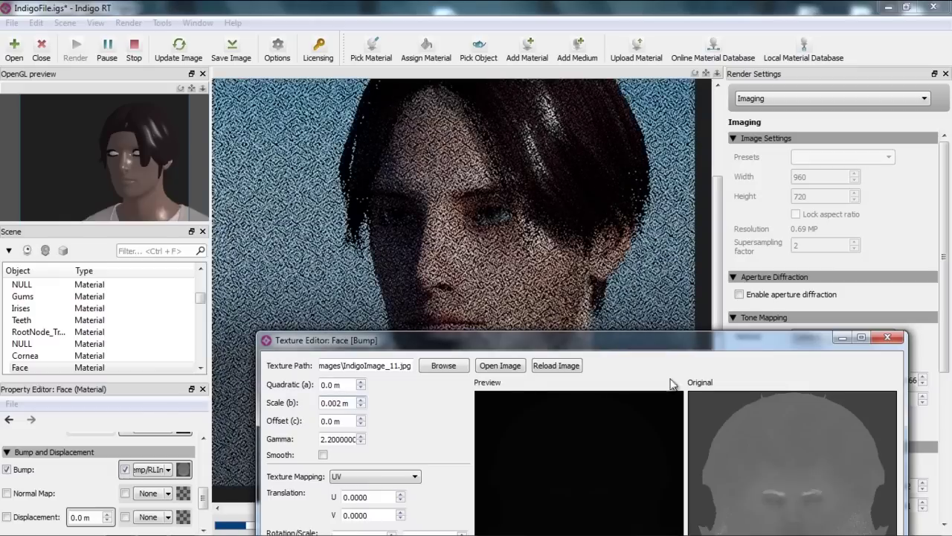
click(887, 337)
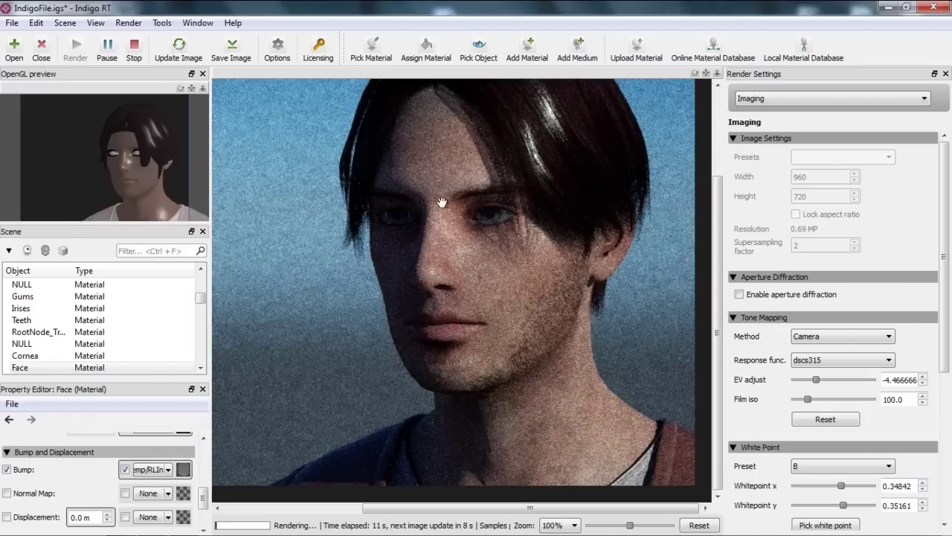
Step: Pick the Lips material from the rendered mouth and set its IOR to 3
click(370, 49)
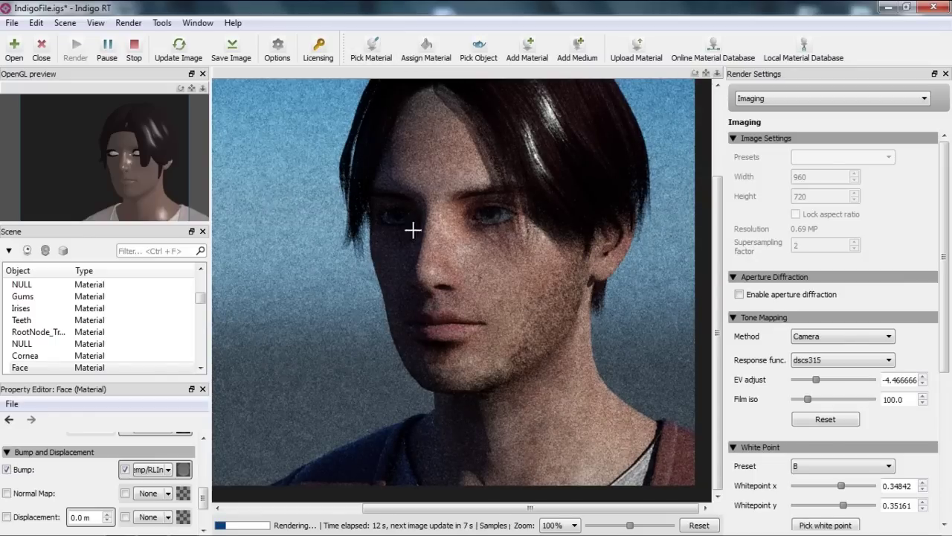
click(450, 330)
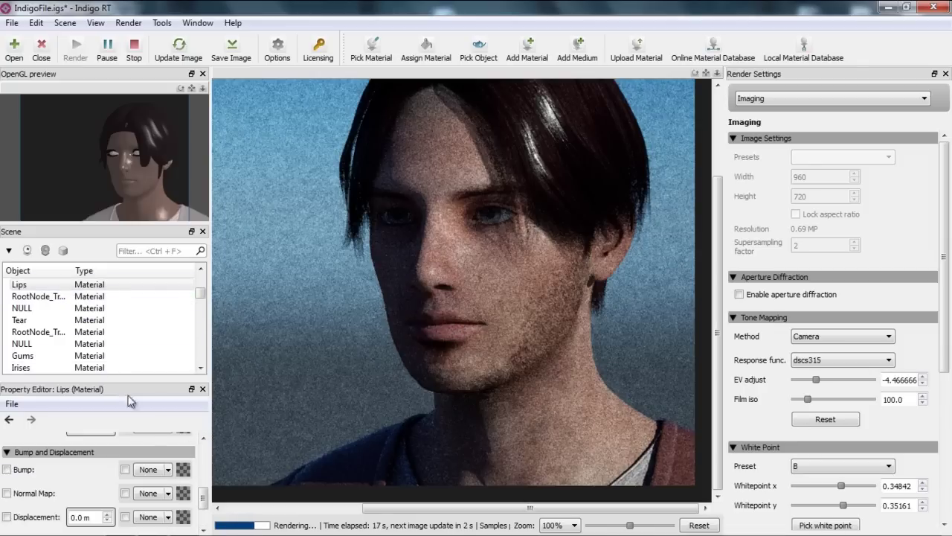
drag(202, 494, 214, 461)
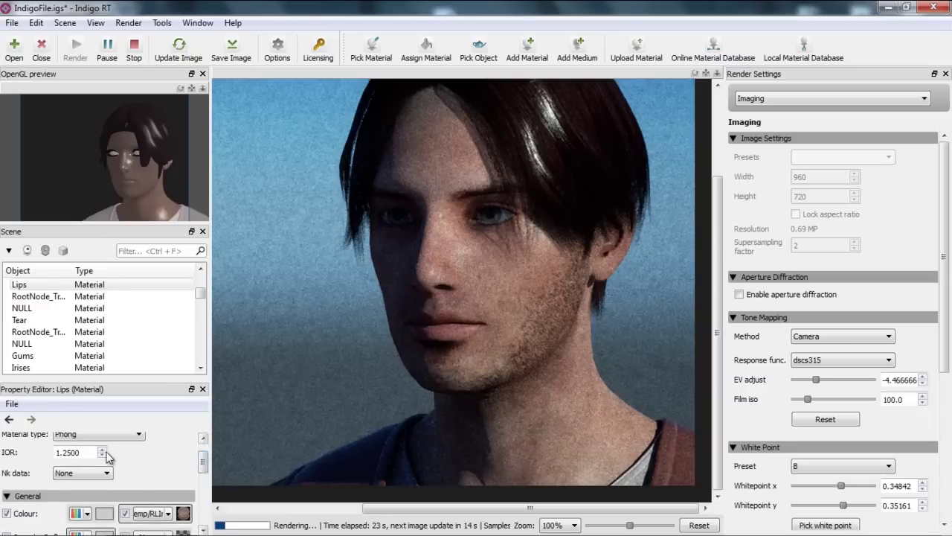
double_click(81, 452)
text(3)
key(Return)
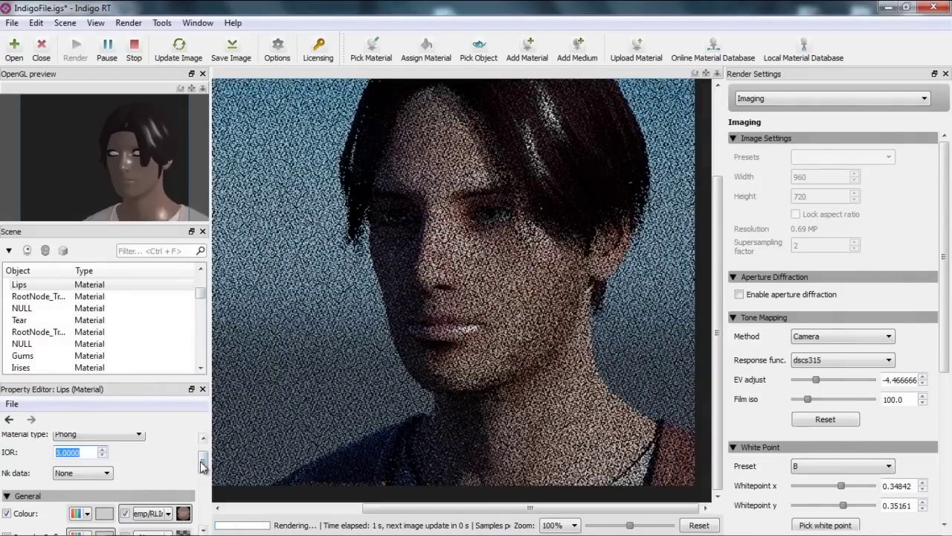
scroll(206, 474, down, 2)
scroll(206, 476, up, 3)
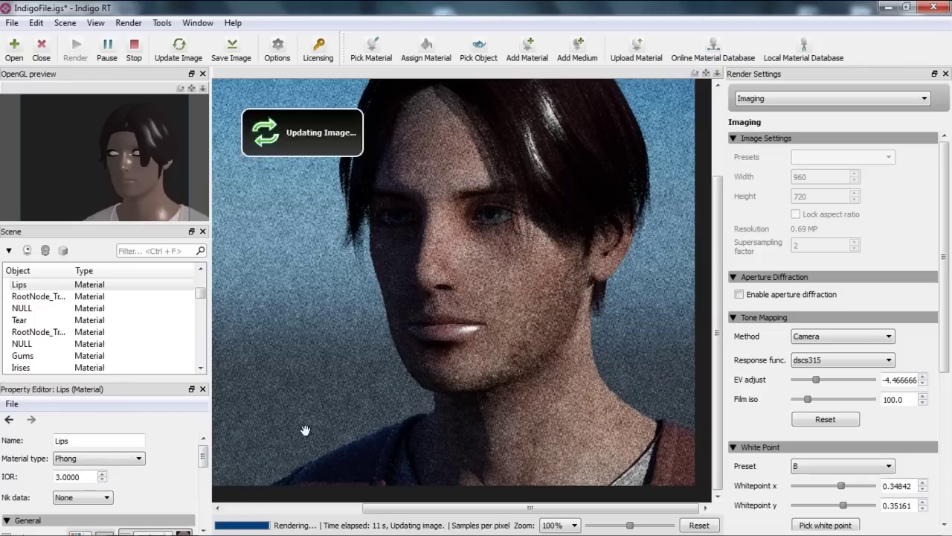
Step: Load the M5PhillipFace02B image from the Desktop as the Lips material's bump texture
drag(204, 459, 199, 506)
drag(199, 497, 199, 501)
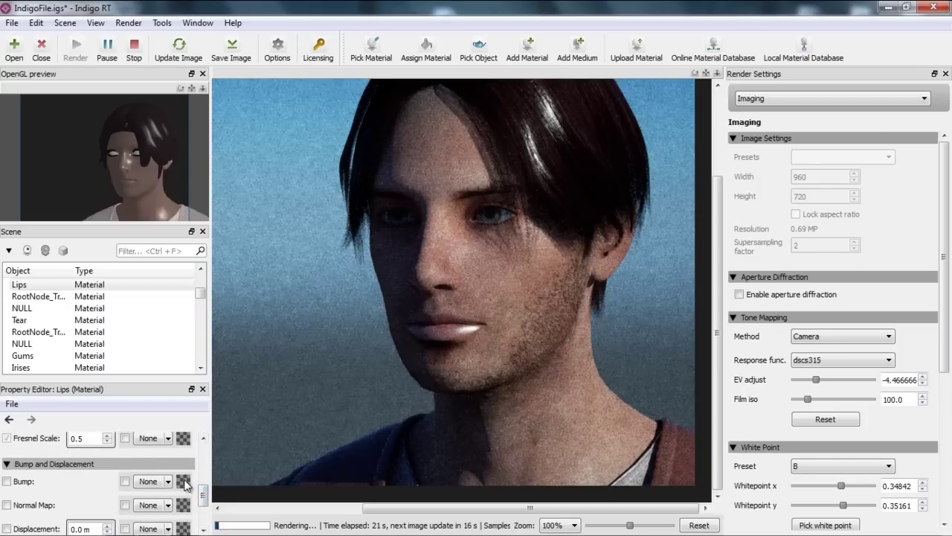
click(183, 481)
drag(542, 133, 520, 289)
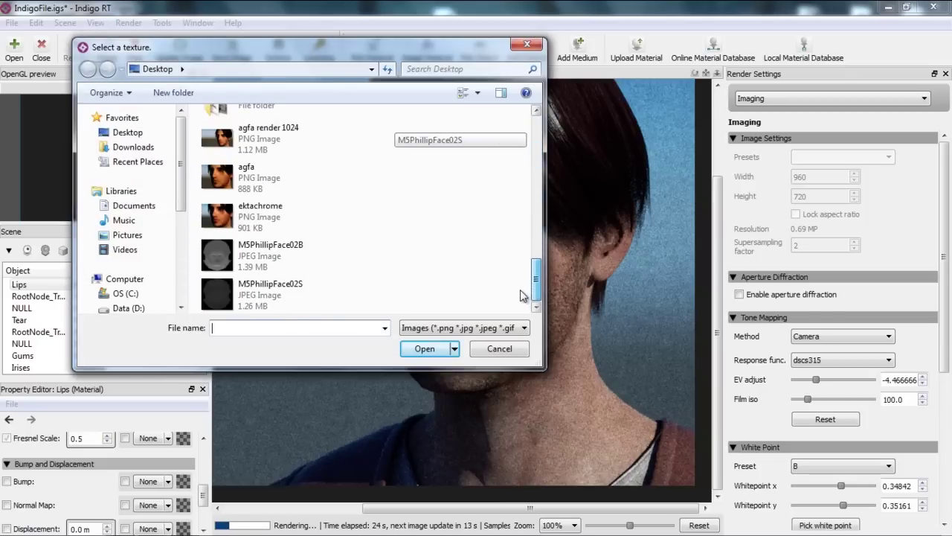
double_click(309, 266)
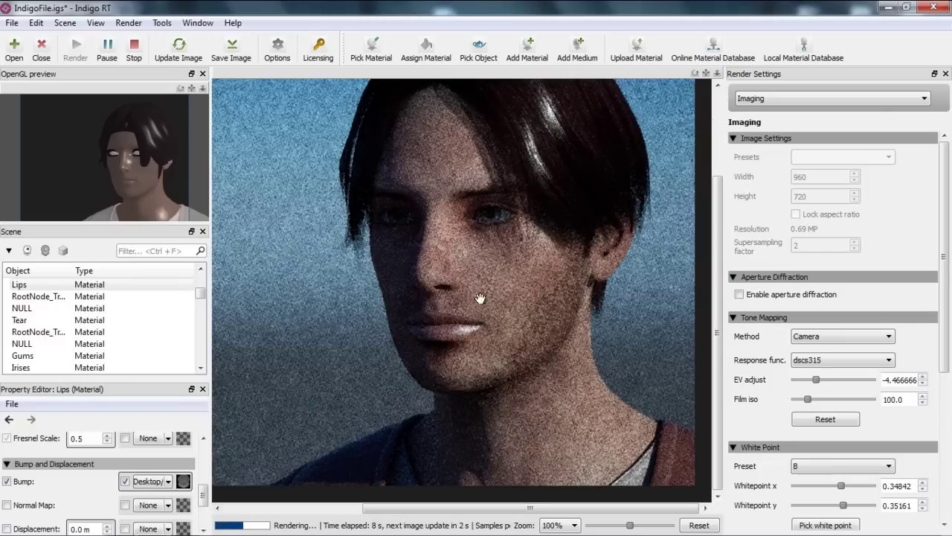
Step: Open the Lips bump texture for editing, raise its Scale (b) to 0.009 m and uncover the rendered lips
click(183, 481)
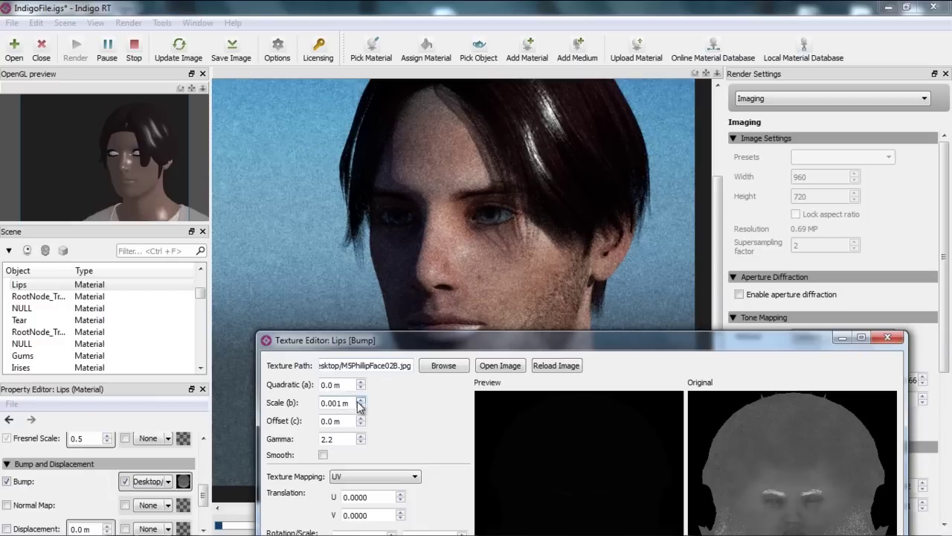
click(360, 399)
click(360, 400)
click(360, 399)
click(360, 400)
click(360, 400)
click(360, 399)
click(360, 399)
click(360, 399)
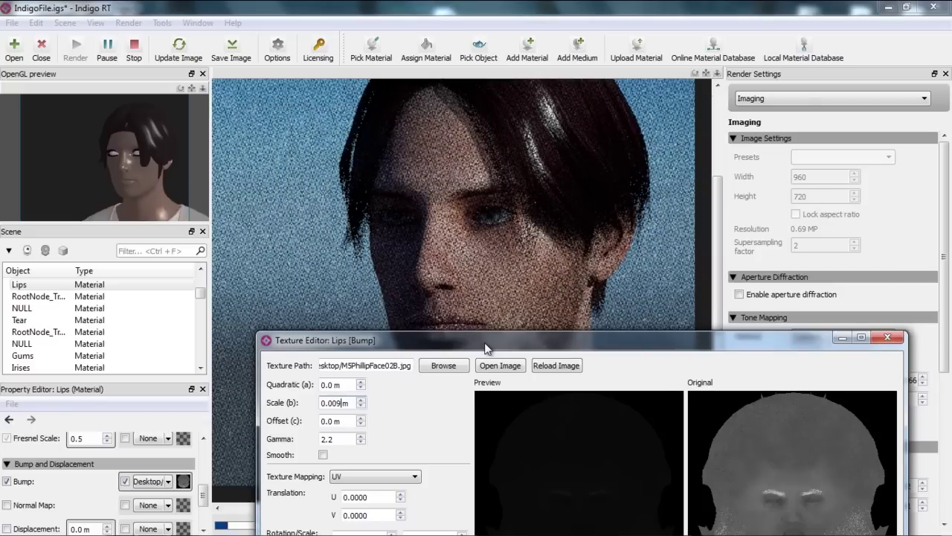
drag(484, 348, 507, 369)
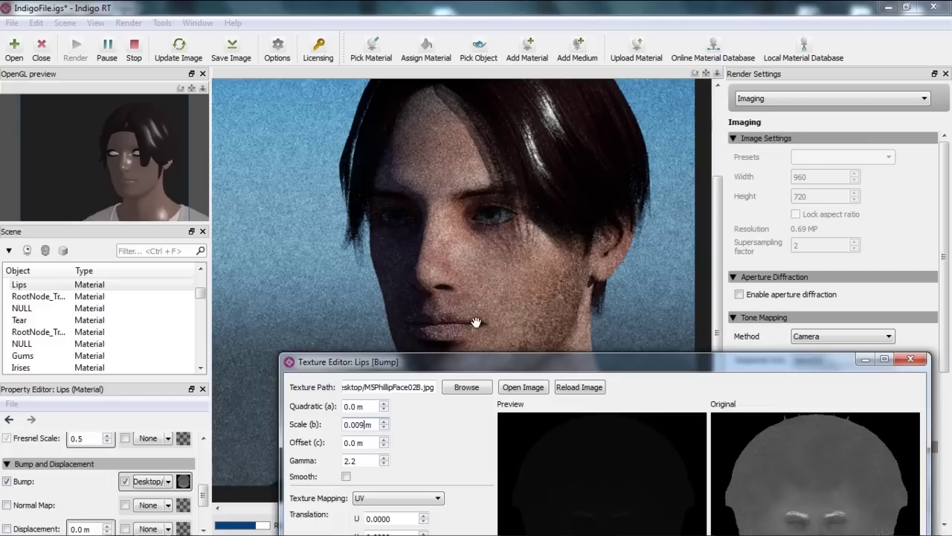
Step: Set the Lips bump texture's Scale (b) to 0.005 m and put its texture editor away
key(BackSpace)
text(5)
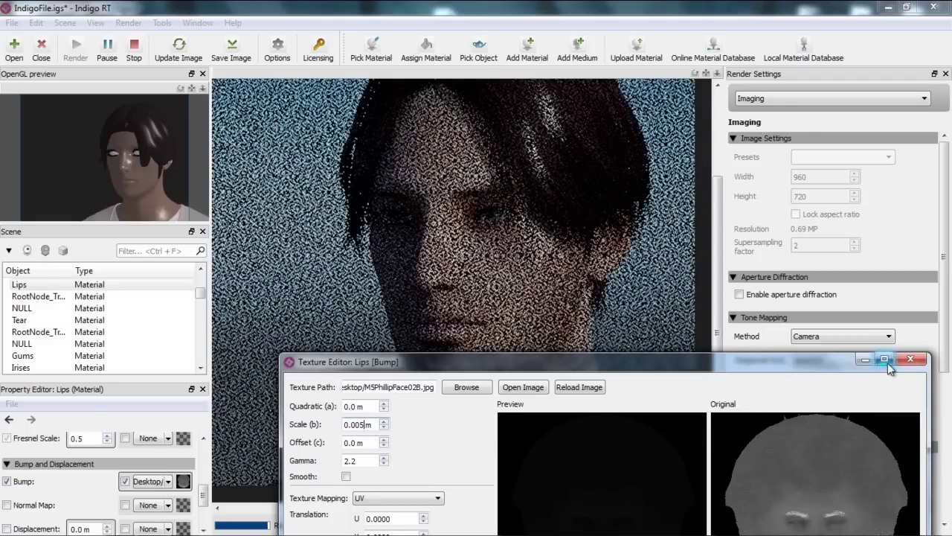
click(864, 359)
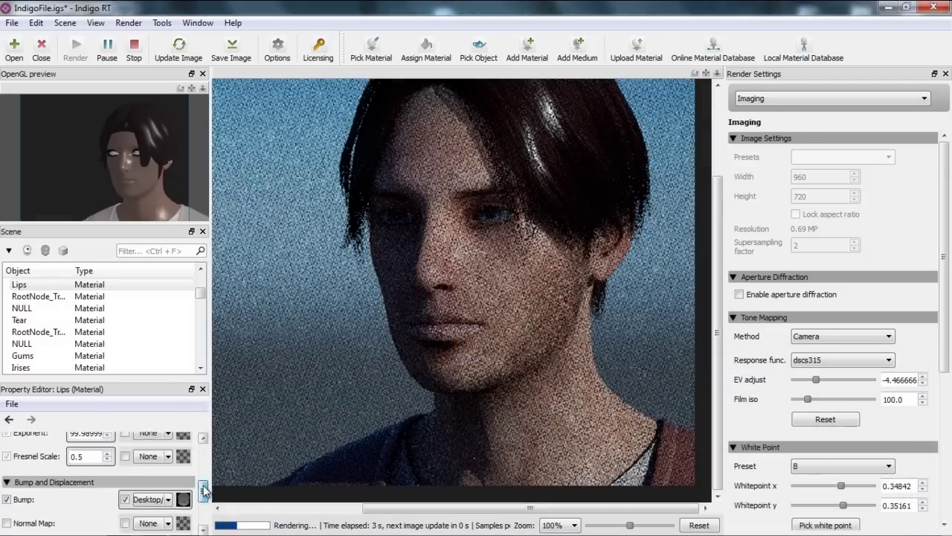
Step: Set the Lips material's IOR to 1.5
drag(205, 493, 204, 451)
drag(90, 482, 40, 482)
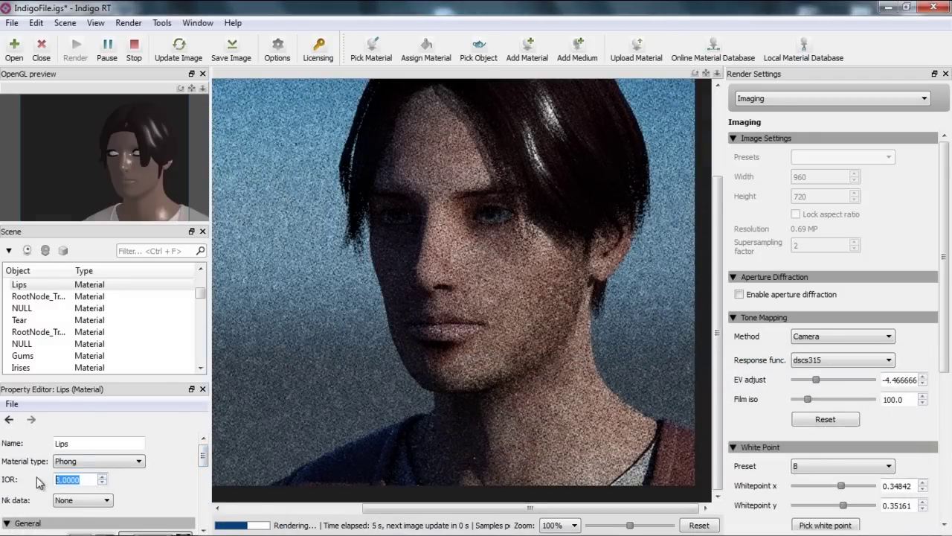
text(1.5)
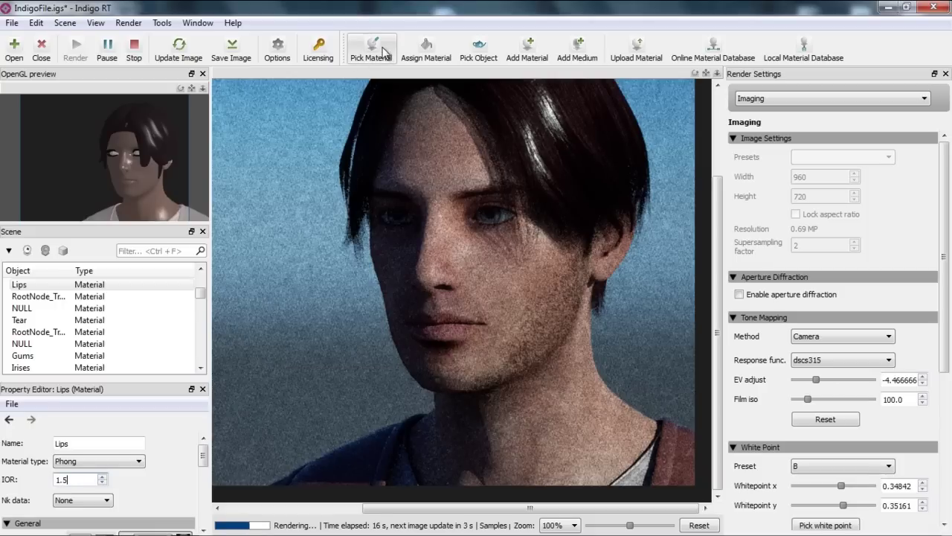
Step: Pick the hair's blend material from the render and open its Material B, Wisps
click(536, 117)
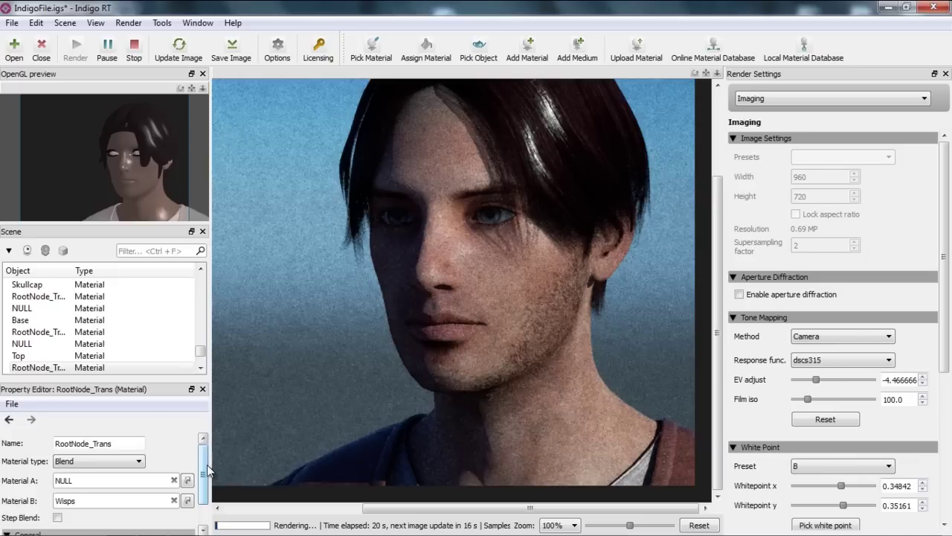
mouse_move(207, 462)
mouse_down()
mouse_move(206, 480)
mouse_move(206, 470)
mouse_up()
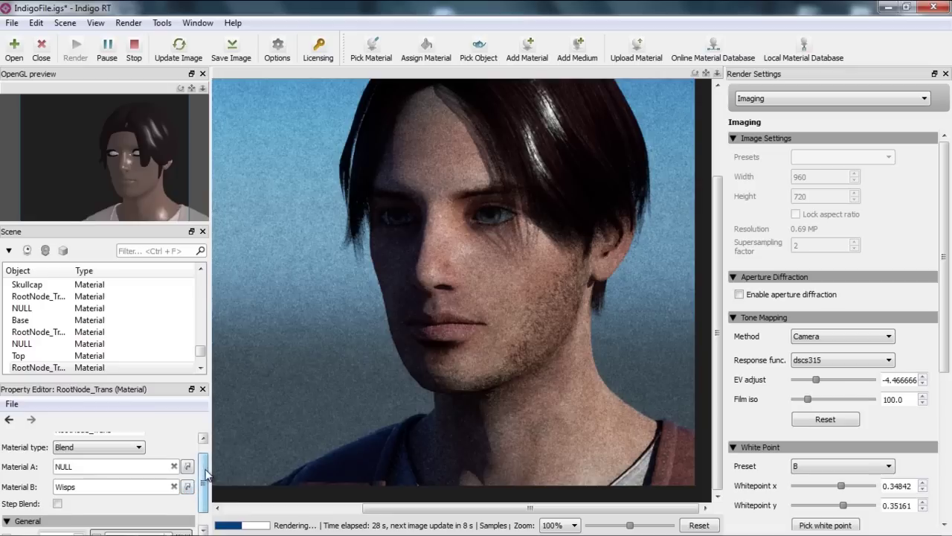
scroll(207, 471, down, 1)
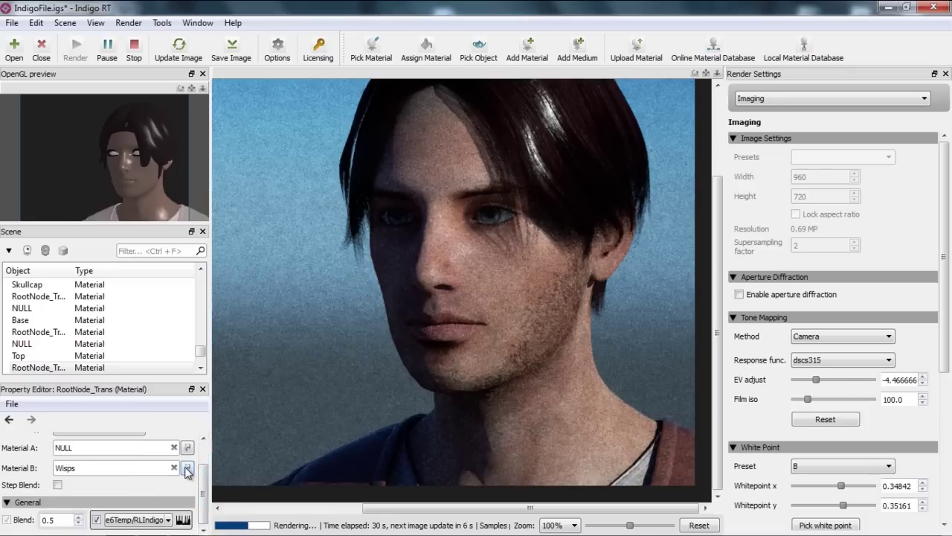
click(187, 468)
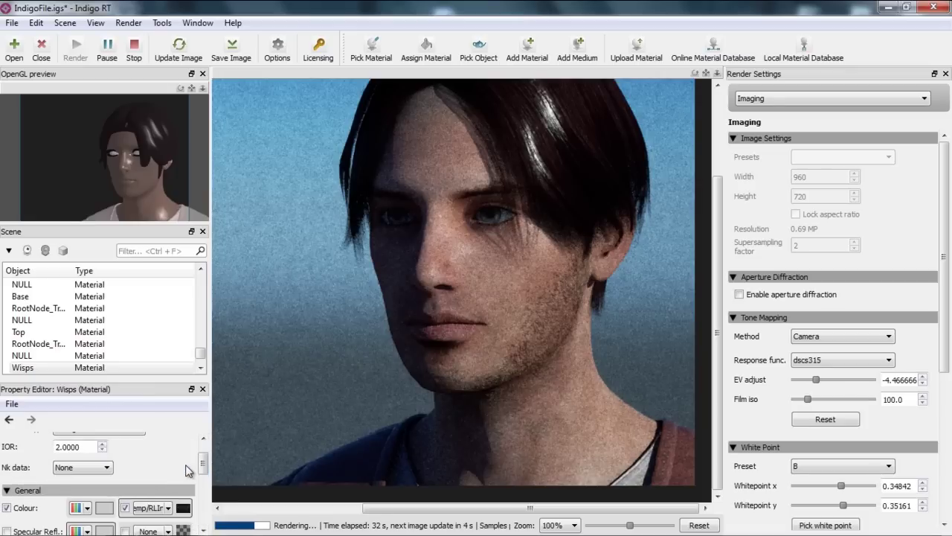
Step: Review the Wisps hair material's properties and change its material type from Phong to Diffuse
scroll(206, 465, up, 2)
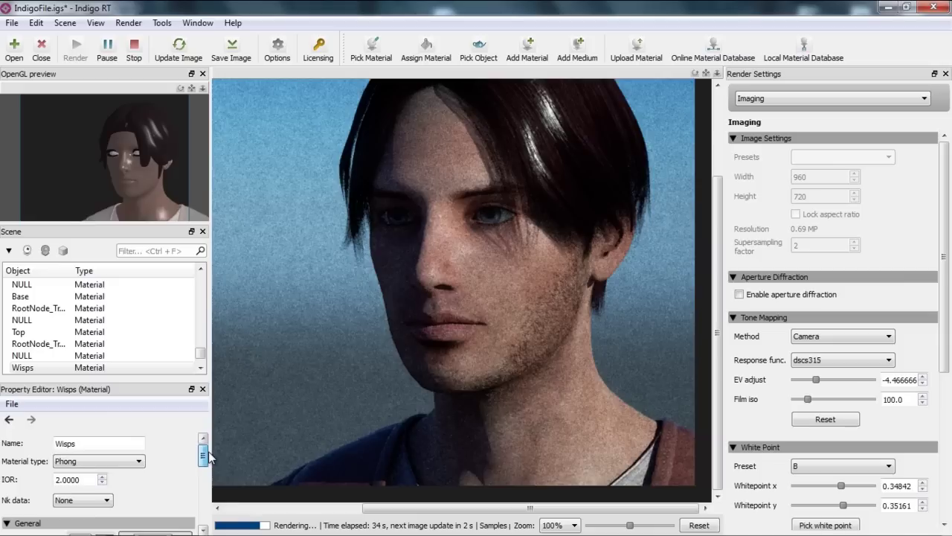
scroll(210, 461, down, 3)
scroll(212, 461, up, 3)
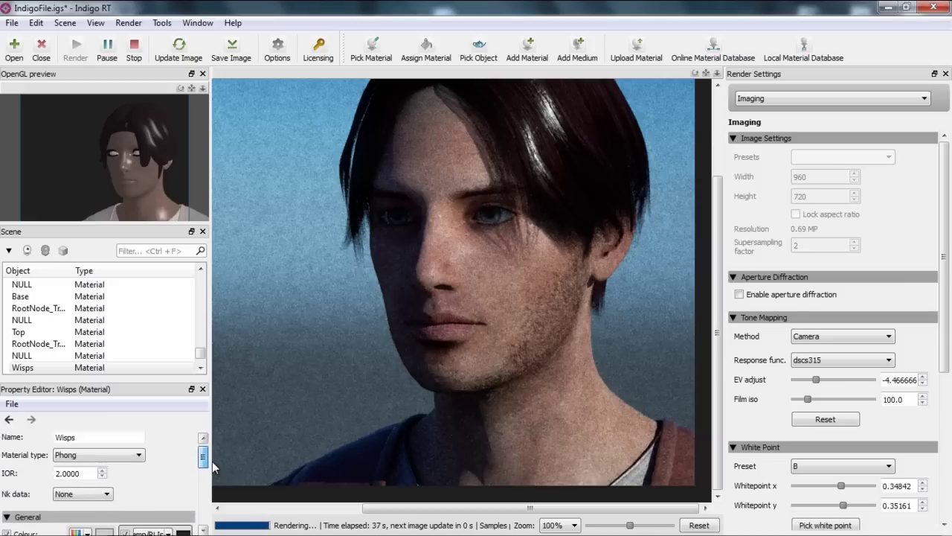
click(136, 463)
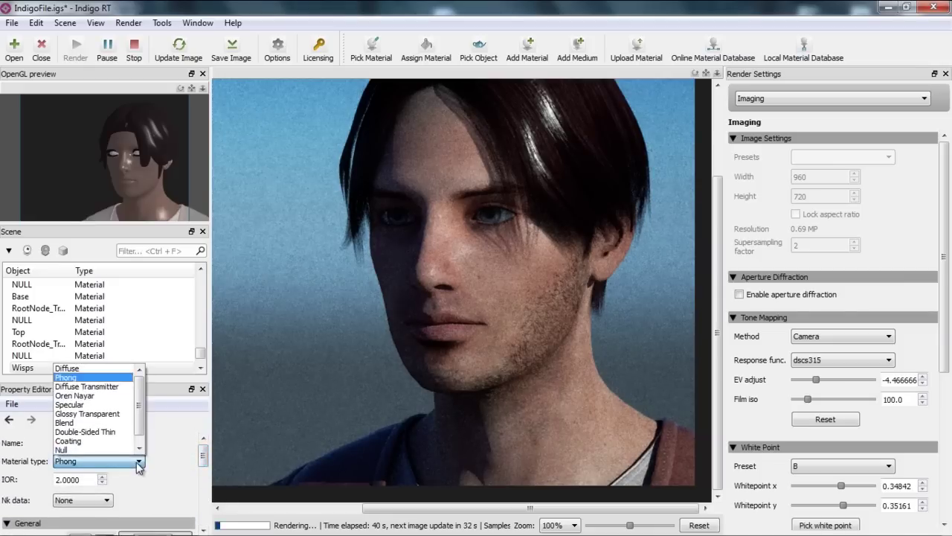
click(108, 368)
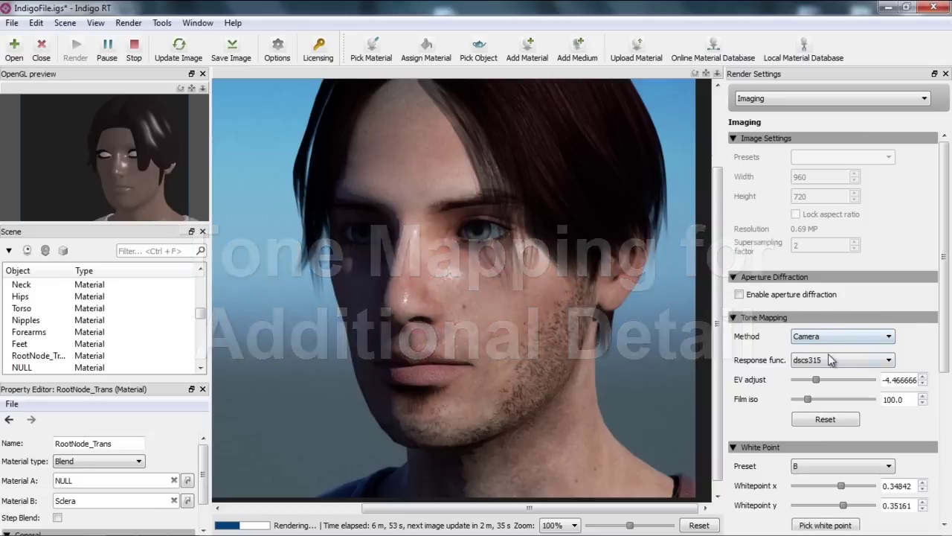
Step: Set the camera tone mapping's response function to agfachrome-rsx2-200CD
click(834, 361)
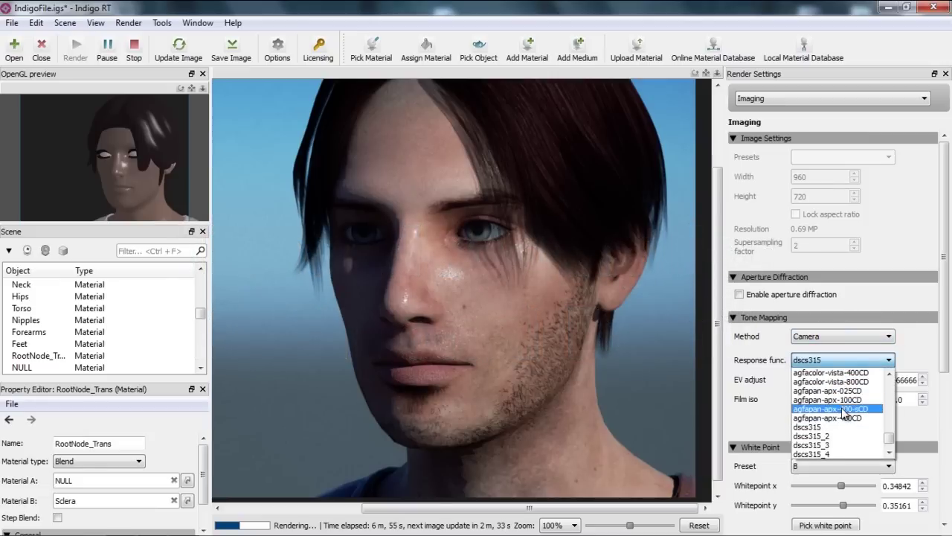
scroll(845, 413, up, 5)
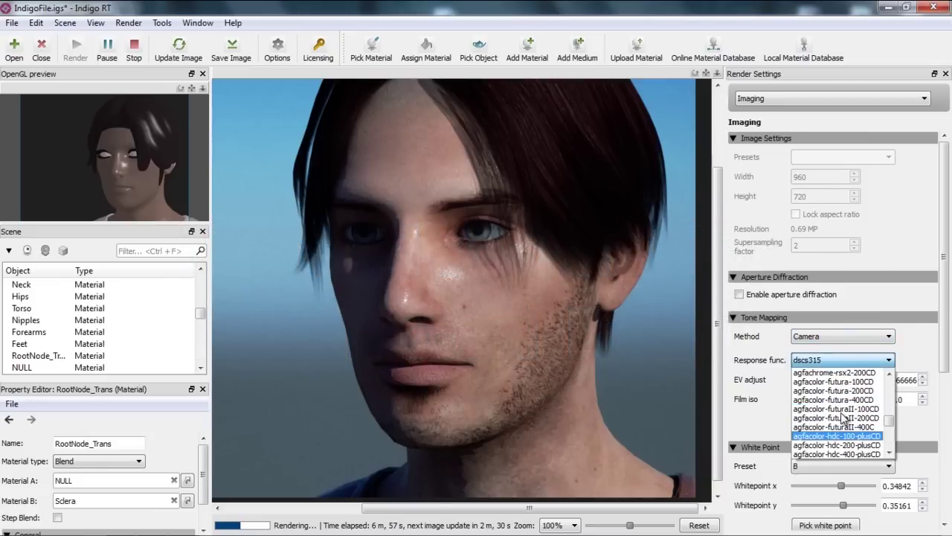
scroll(843, 418, up, 1)
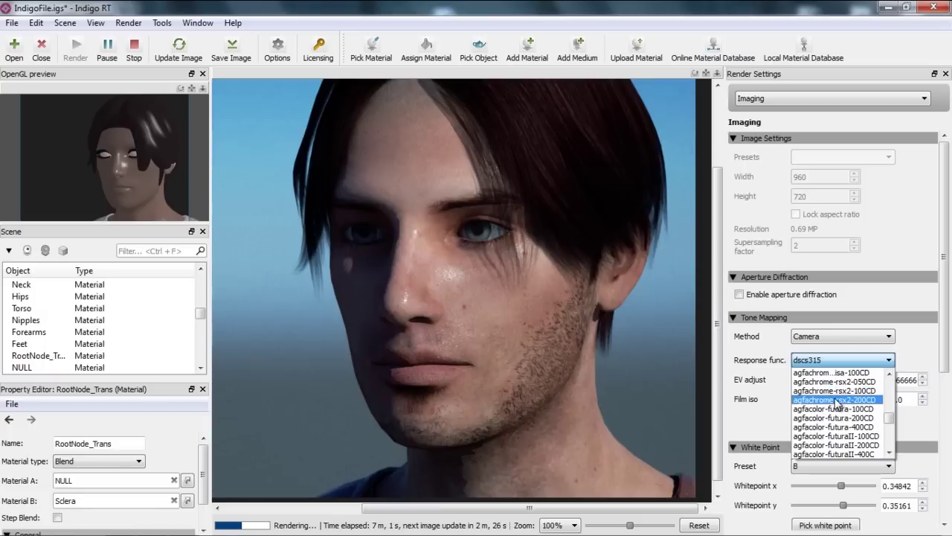
click(834, 399)
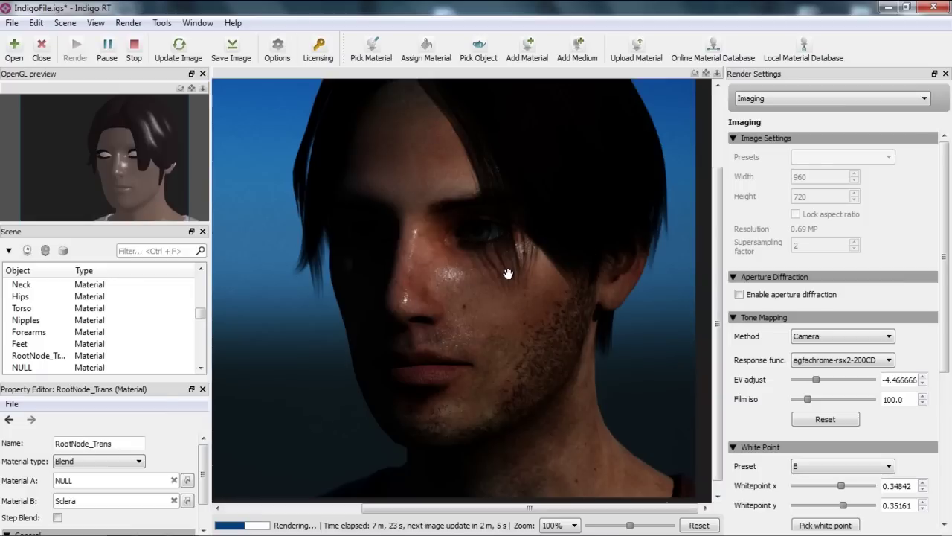
Step: Set the white point preset to D75 and brighten the render with an EV adjust of -3.4
click(831, 469)
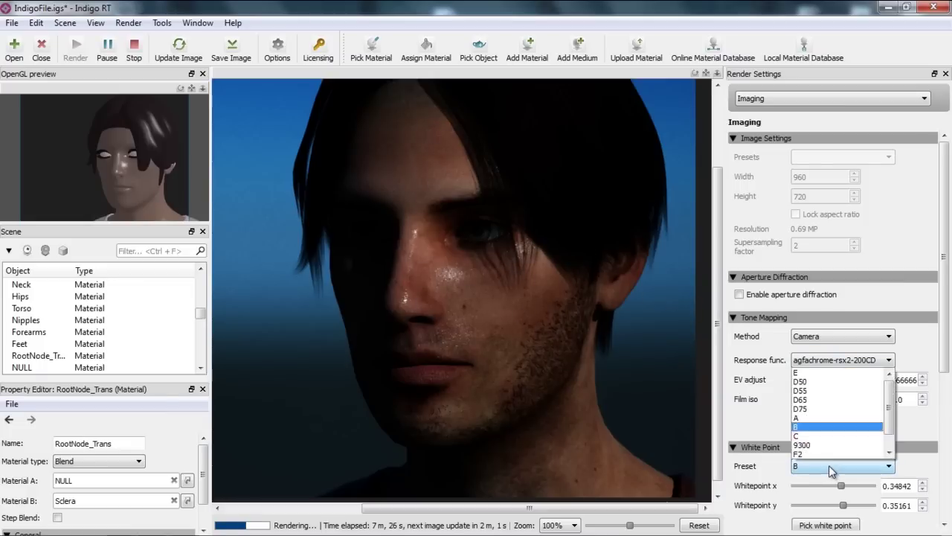
click(823, 409)
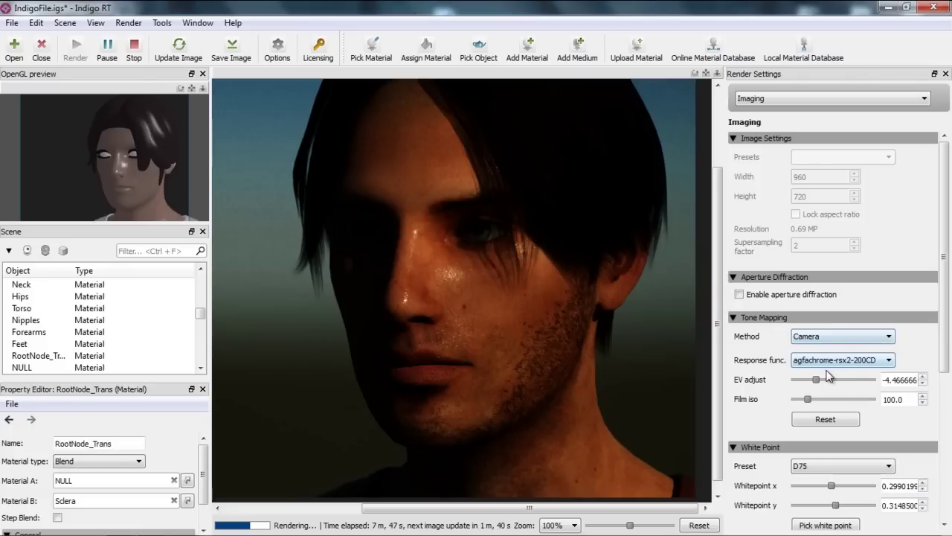
drag(817, 383, 824, 385)
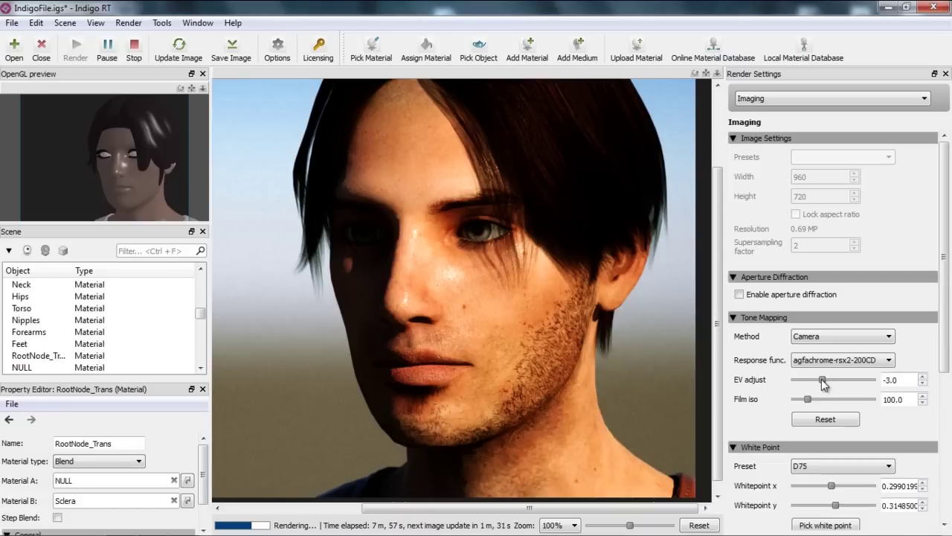
drag(823, 384, 821, 383)
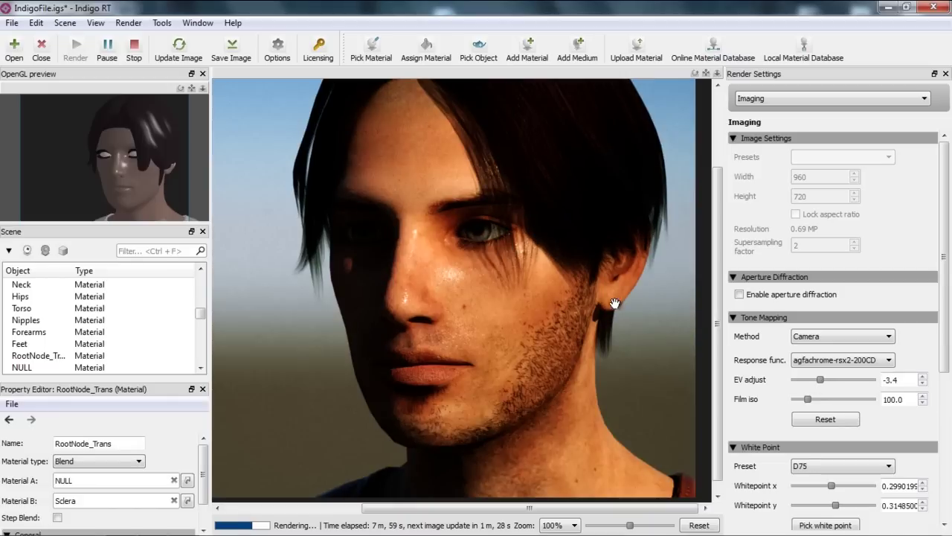